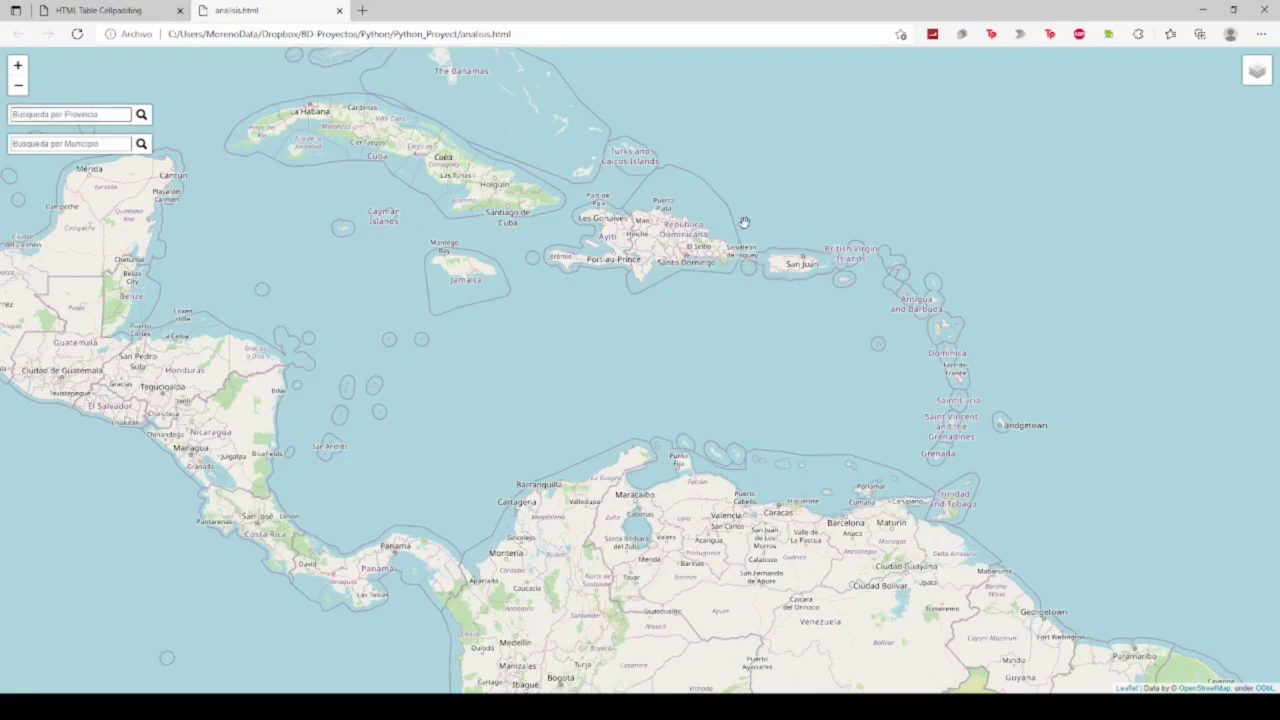
# Step: Nudge the Caribbean view and zoom in on Hispaniola
pyautogui.moveTo(741, 220); pyautogui.dragTo(745, 257)
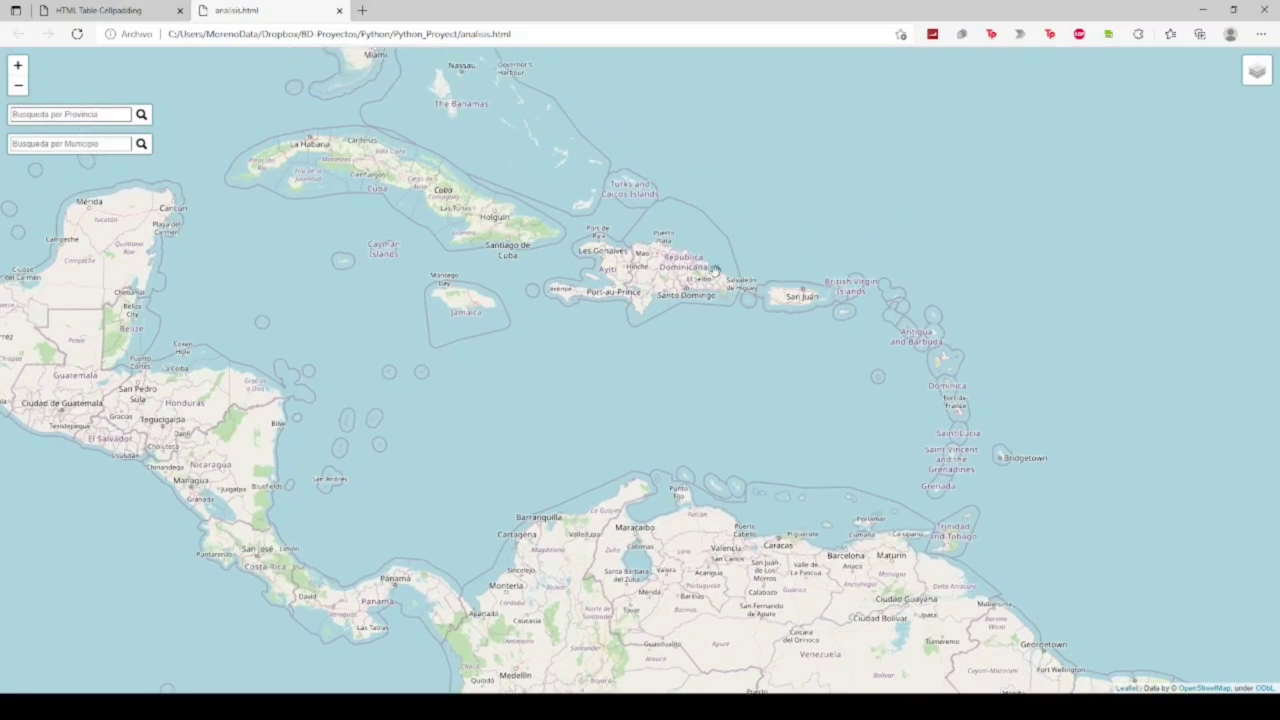
pyautogui.scroll(1, 716, 270)
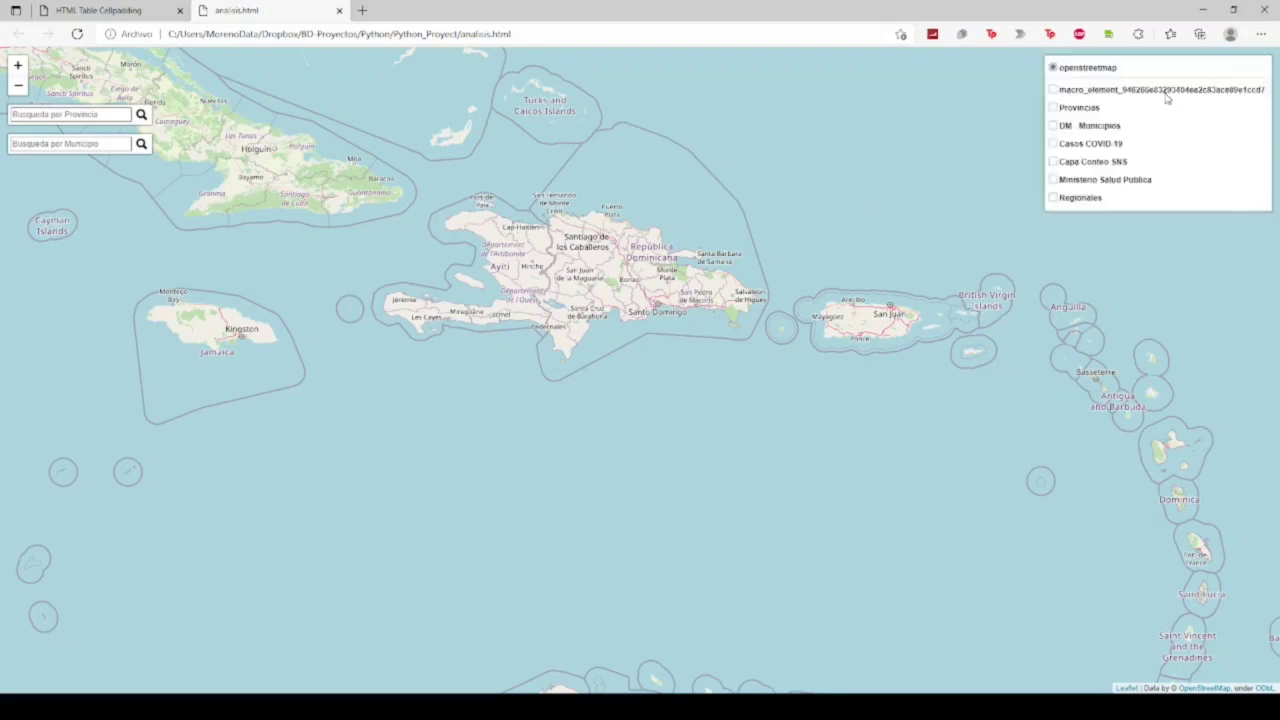
# Step: Enable the macro_element layer and drill through the 172 and 91 clusters into Santo Domingo
pyautogui.click(1099, 90)
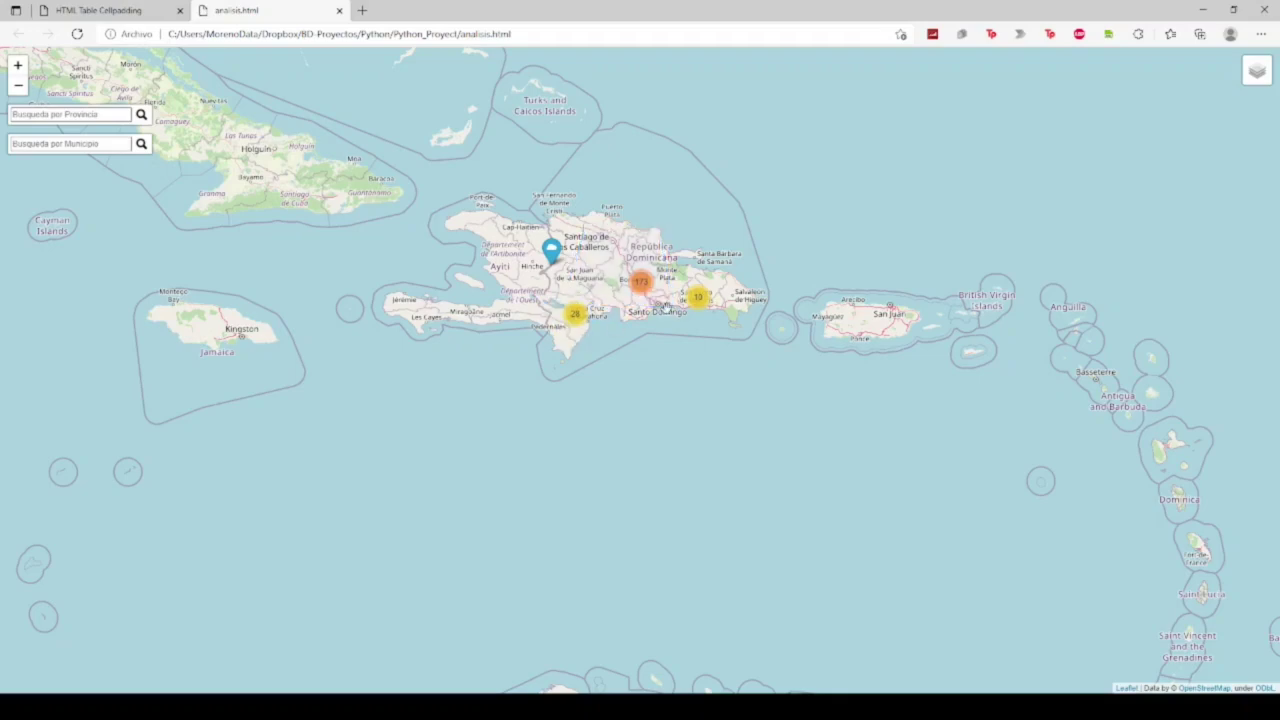
pyautogui.click(638, 288)
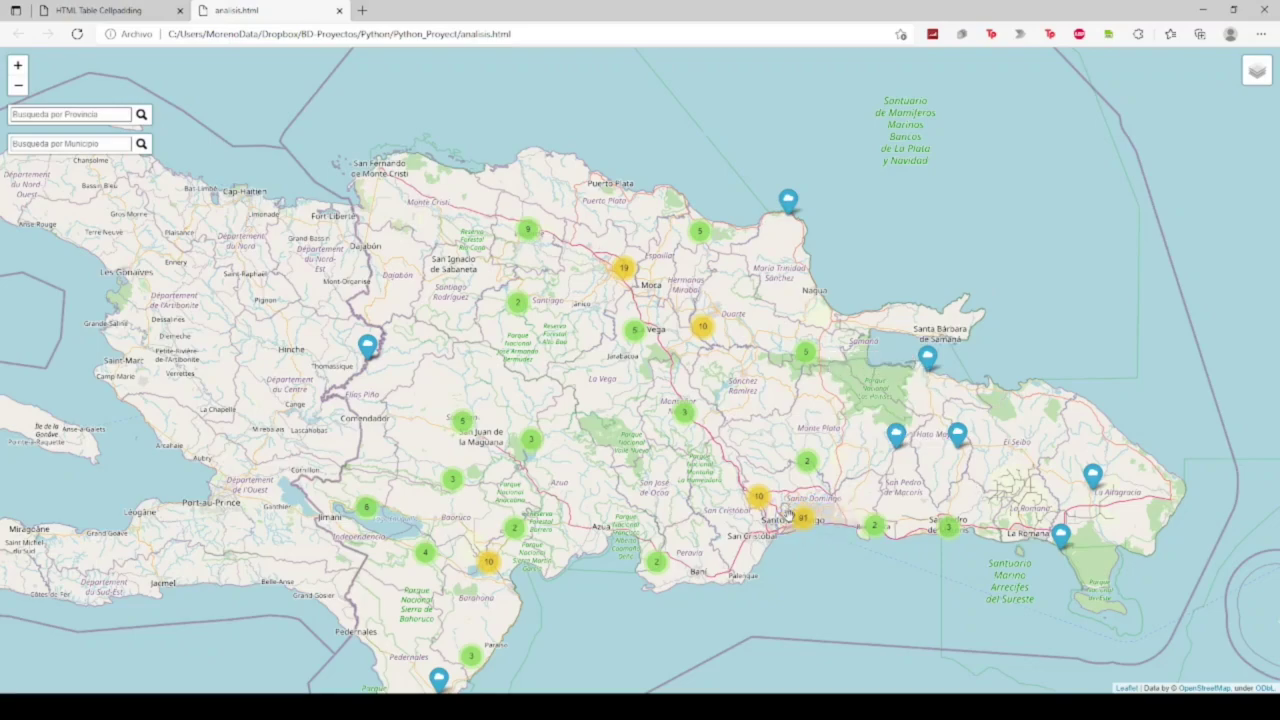
pyautogui.click(803, 517)
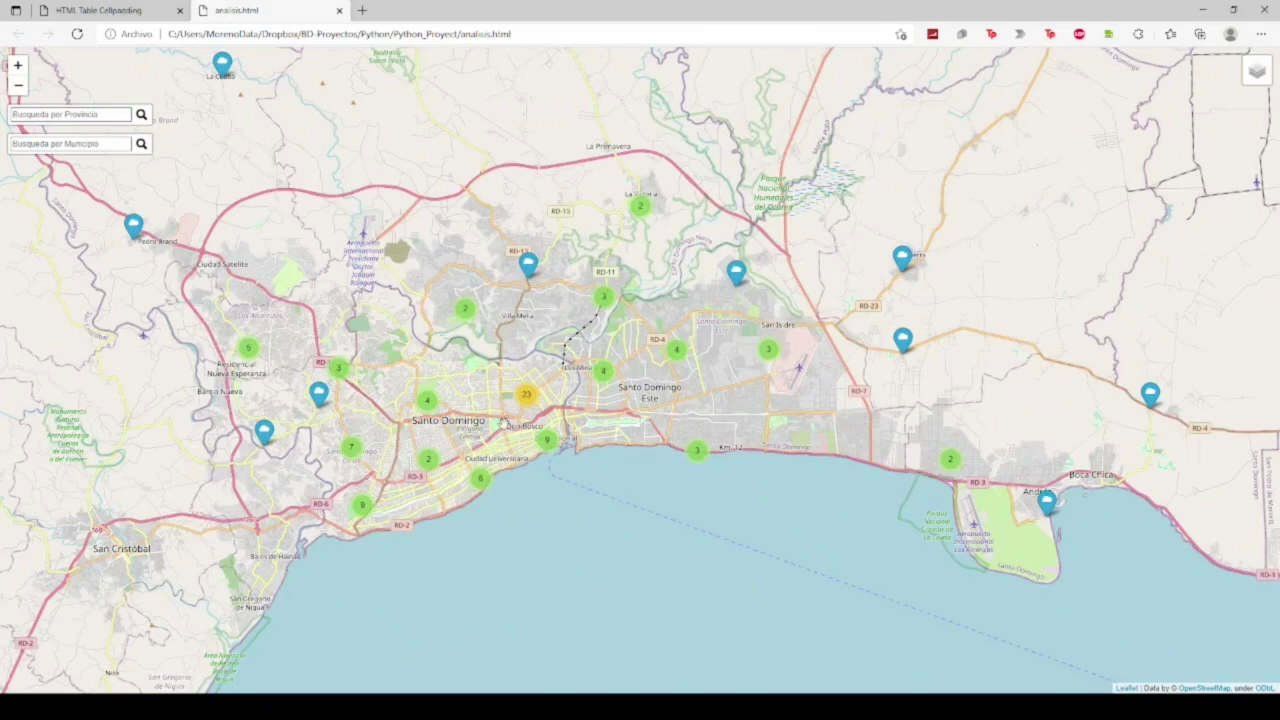
# Step: Zoom into the two clusters of 4 around Zona Colonial
pyautogui.click(428, 404)
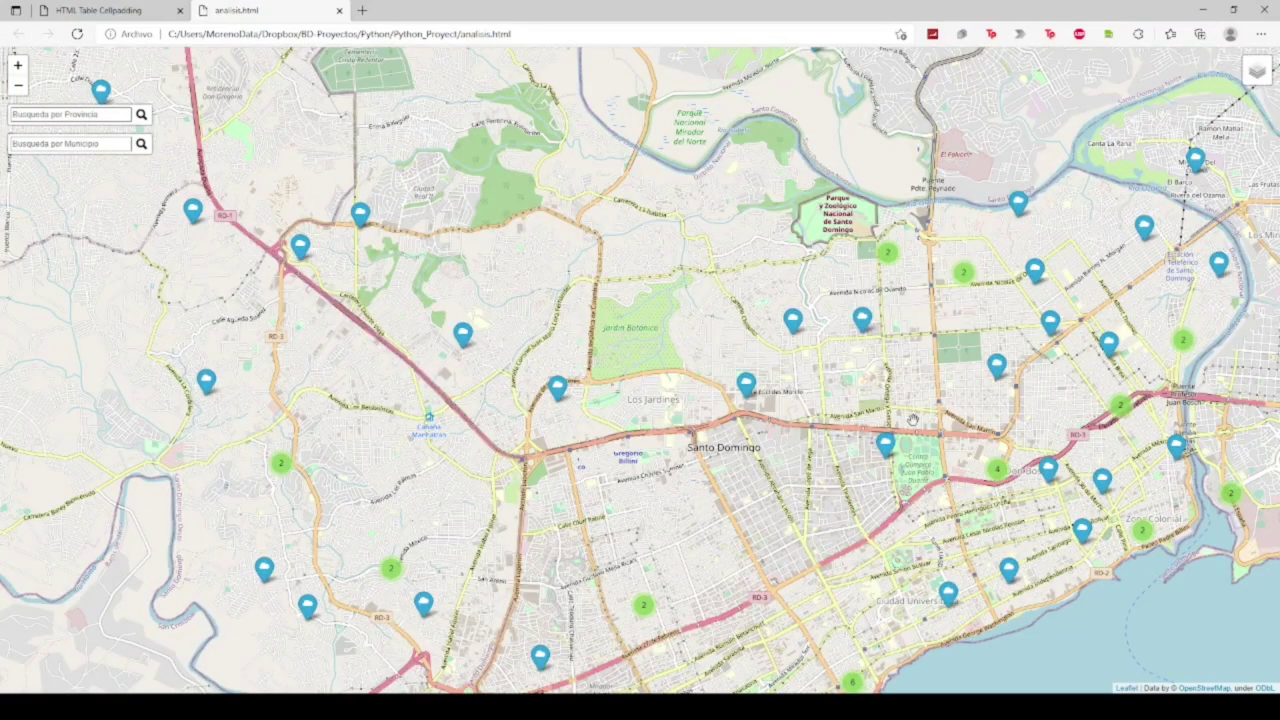
pyautogui.moveTo(939, 462); pyautogui.dragTo(880, 427)
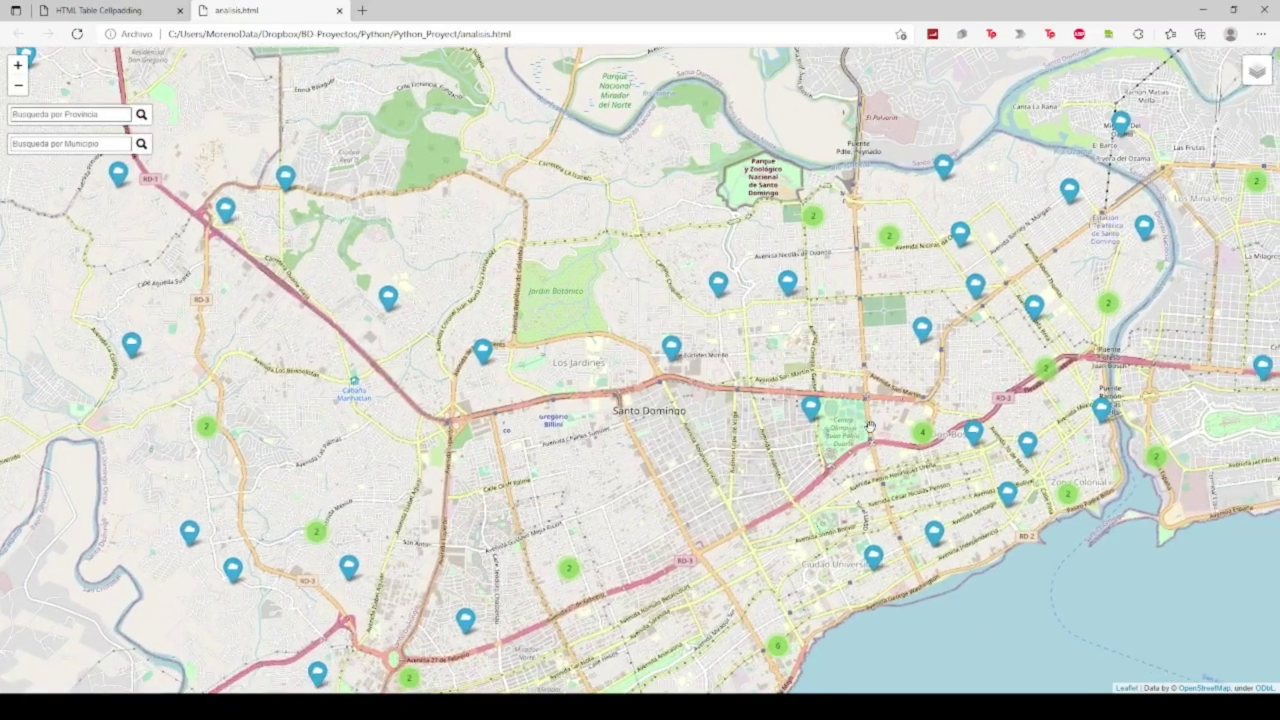
pyautogui.click(919, 431)
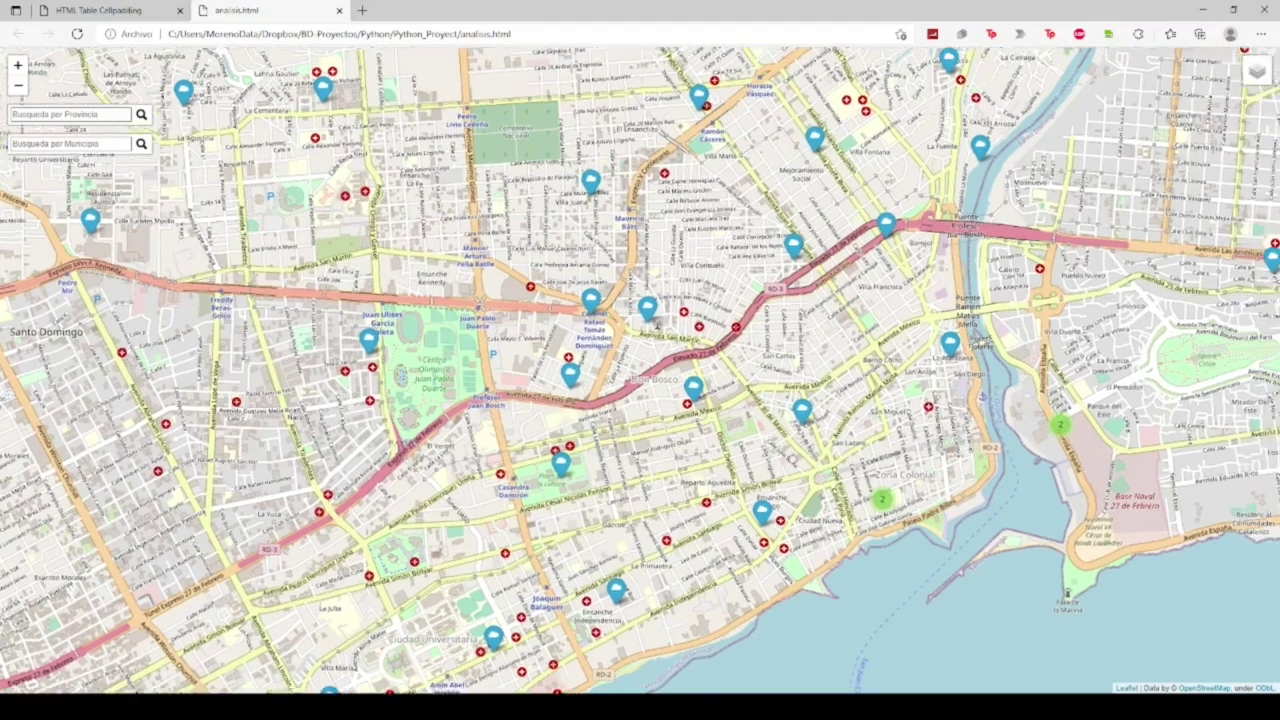
# Step: Pan east to Parque Mirador del Este and north across Santo Domingo, adjusting zoom
pyautogui.moveTo(915, 443); pyautogui.dragTo(705, 440)
pyautogui.moveTo(955, 407); pyautogui.dragTo(785, 410)
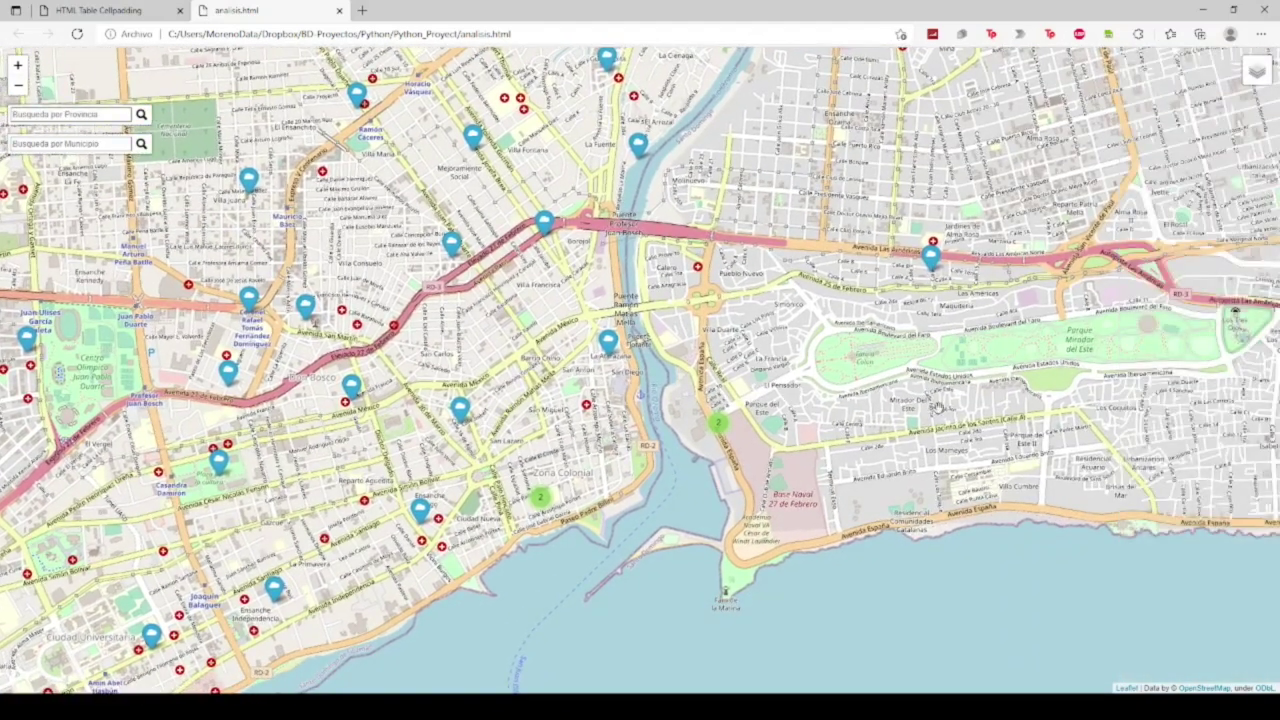
pyautogui.moveTo(893, 431); pyautogui.dragTo(685, 524)
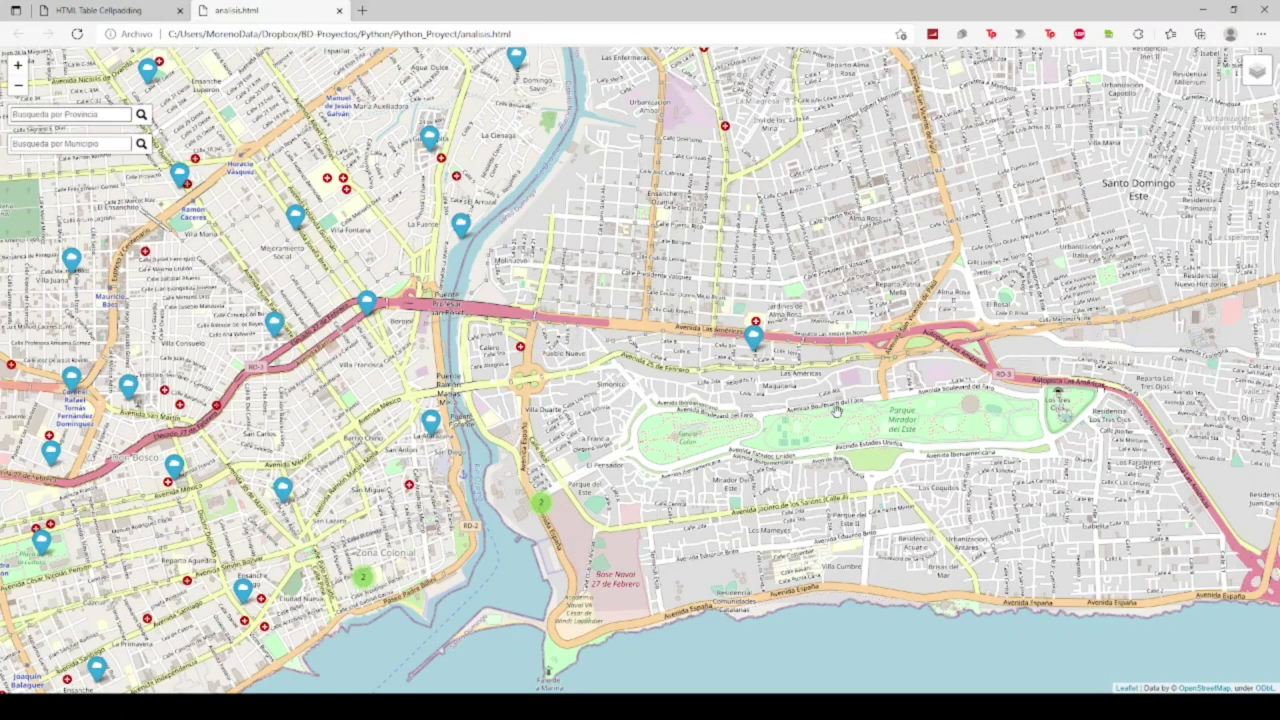
pyautogui.moveTo(850, 398); pyautogui.dragTo(660, 397)
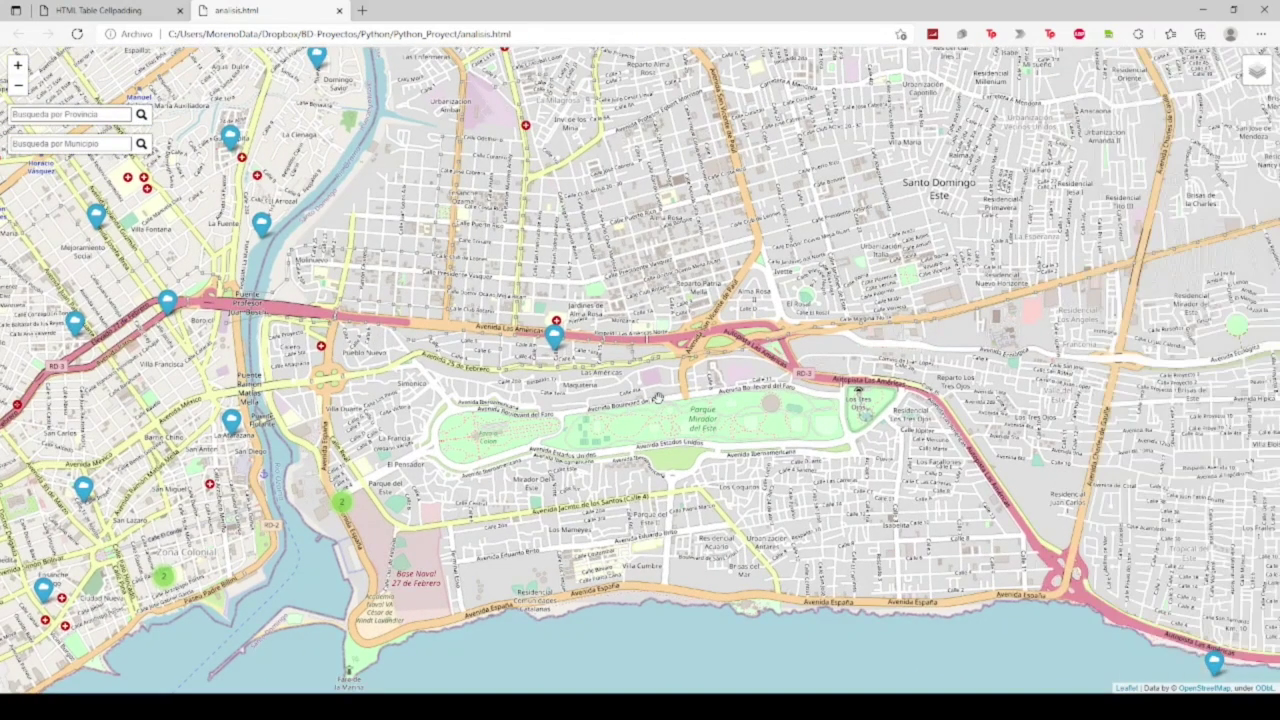
pyautogui.scroll(-1, 658, 398)
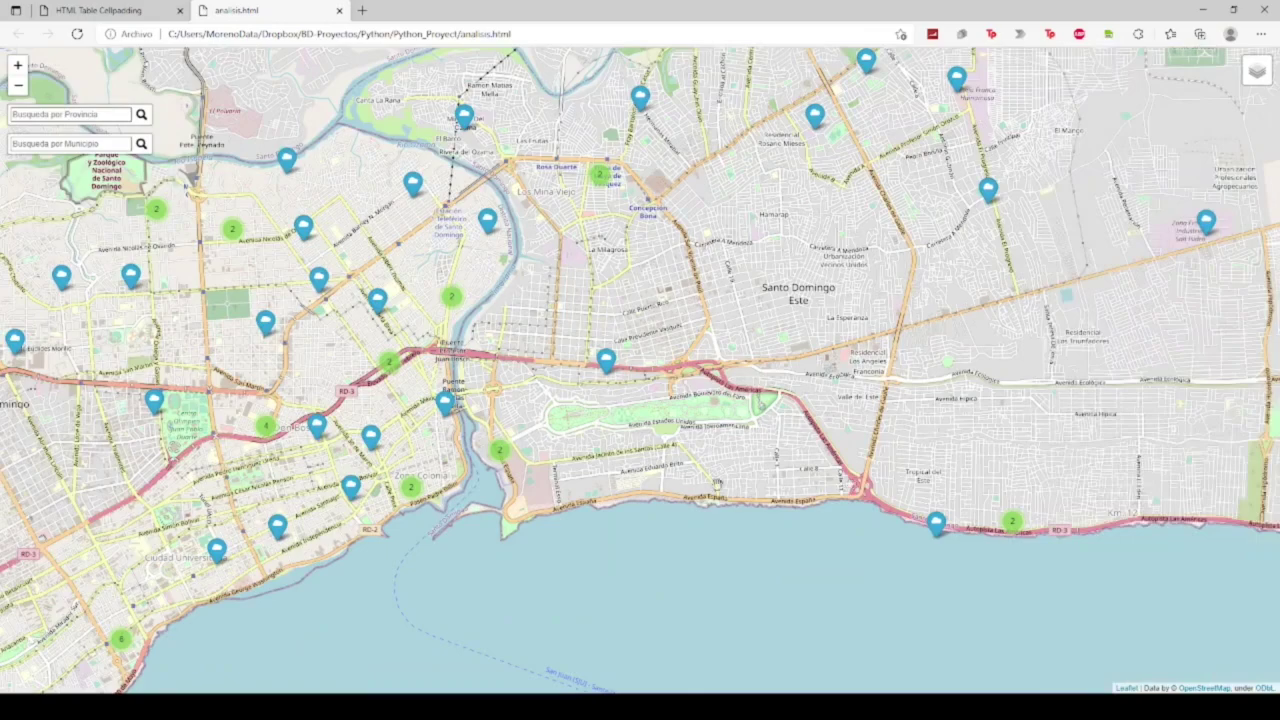
pyautogui.scroll(2, 495, 457)
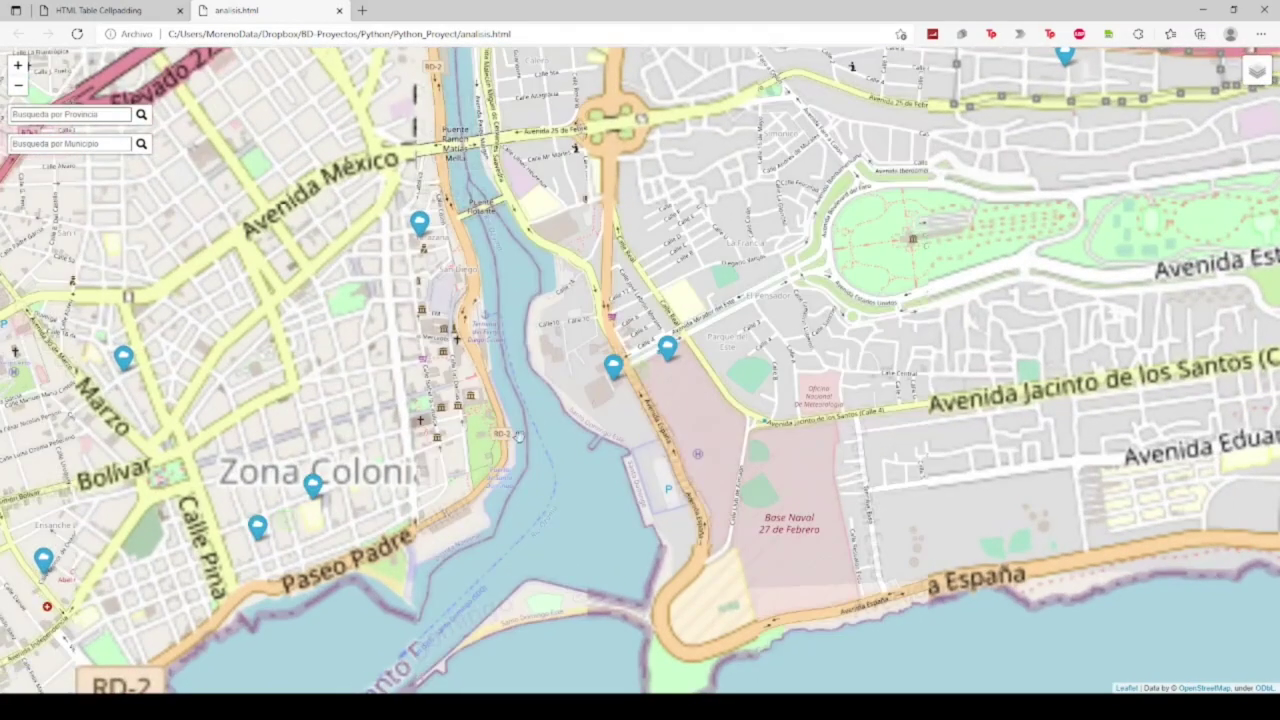
pyautogui.scroll(-1, 810, 335)
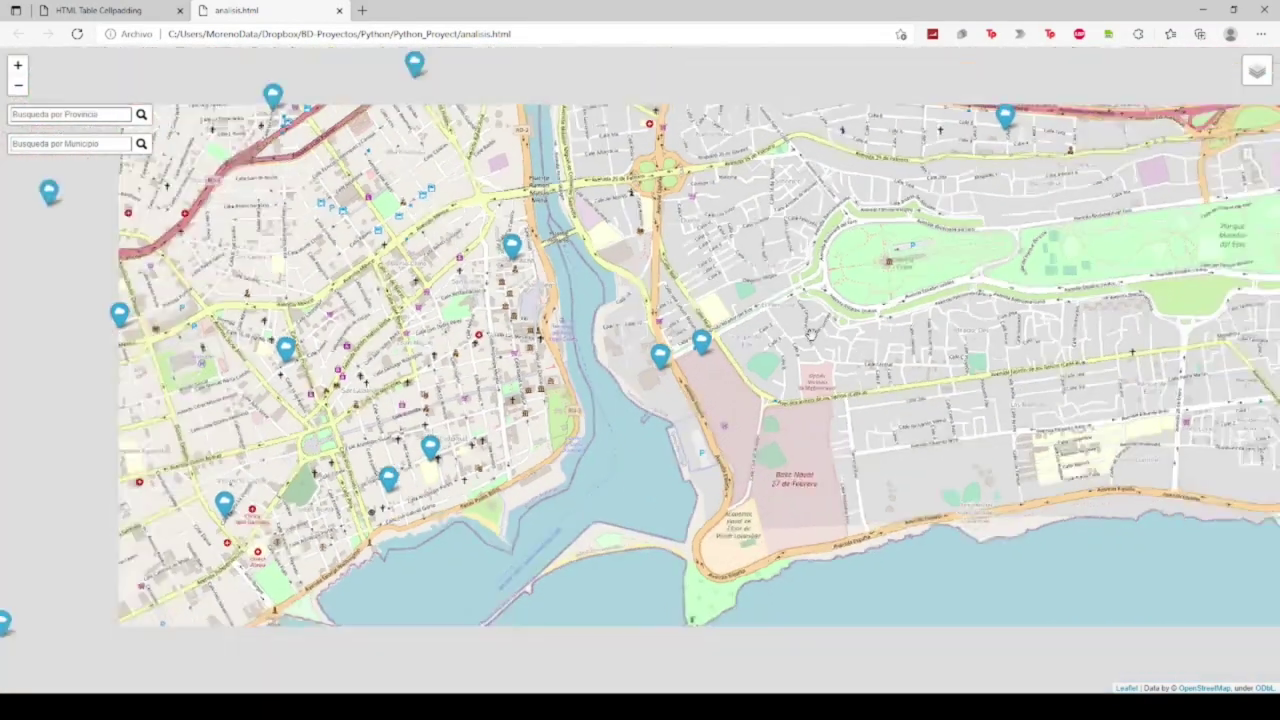
pyautogui.moveTo(870, 215); pyautogui.dragTo(797, 398)
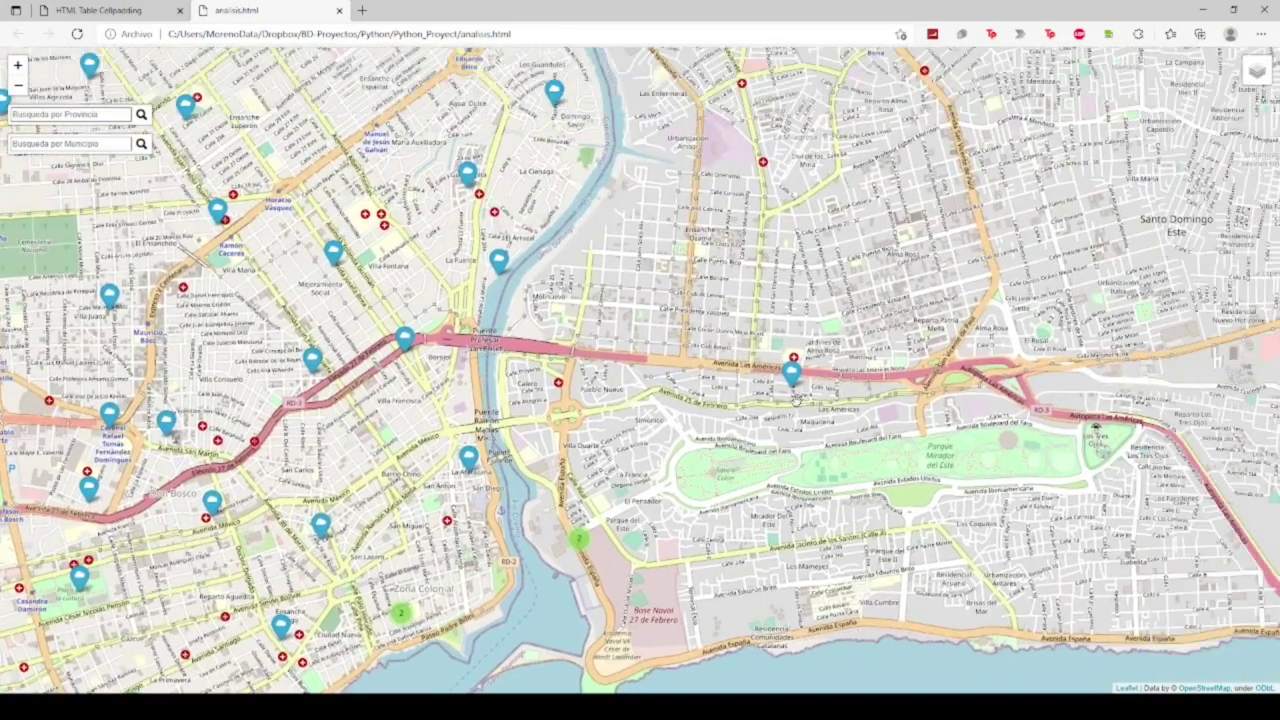
# Step: Open and close pie-chart sales popups, including the Darío Contreras hospital's
pyautogui.click(792, 378)
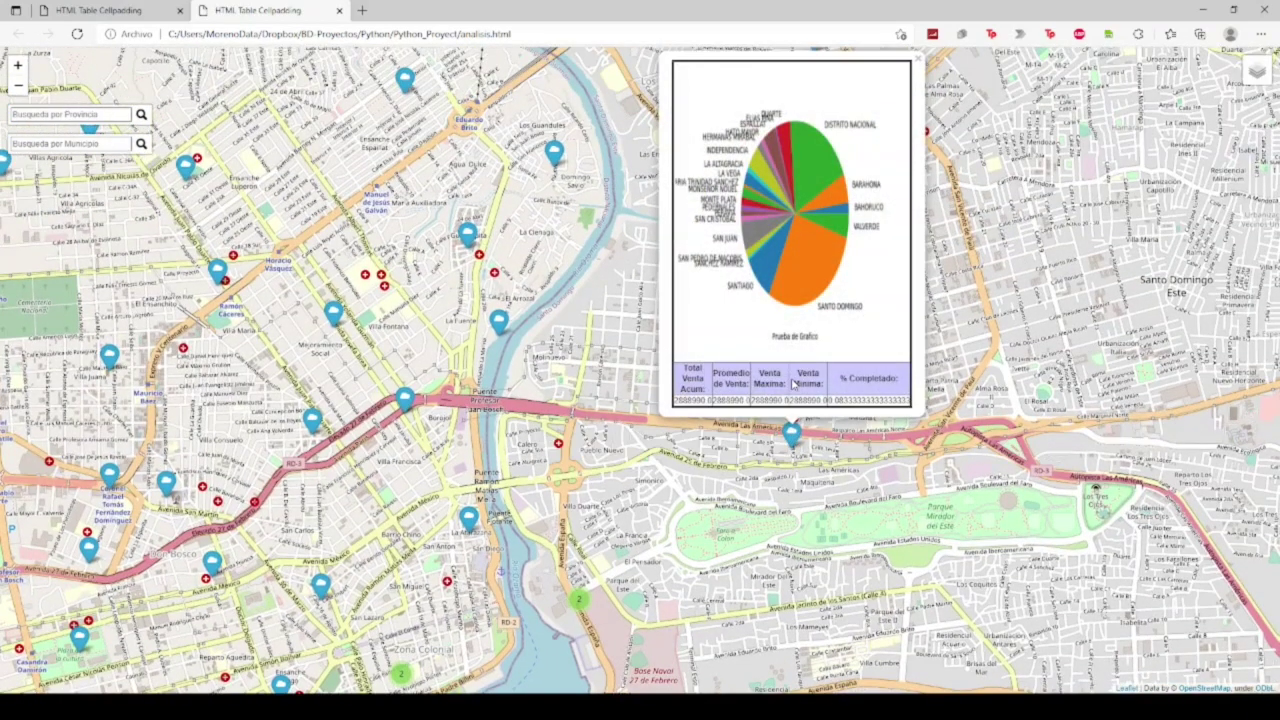
pyautogui.click(775, 487)
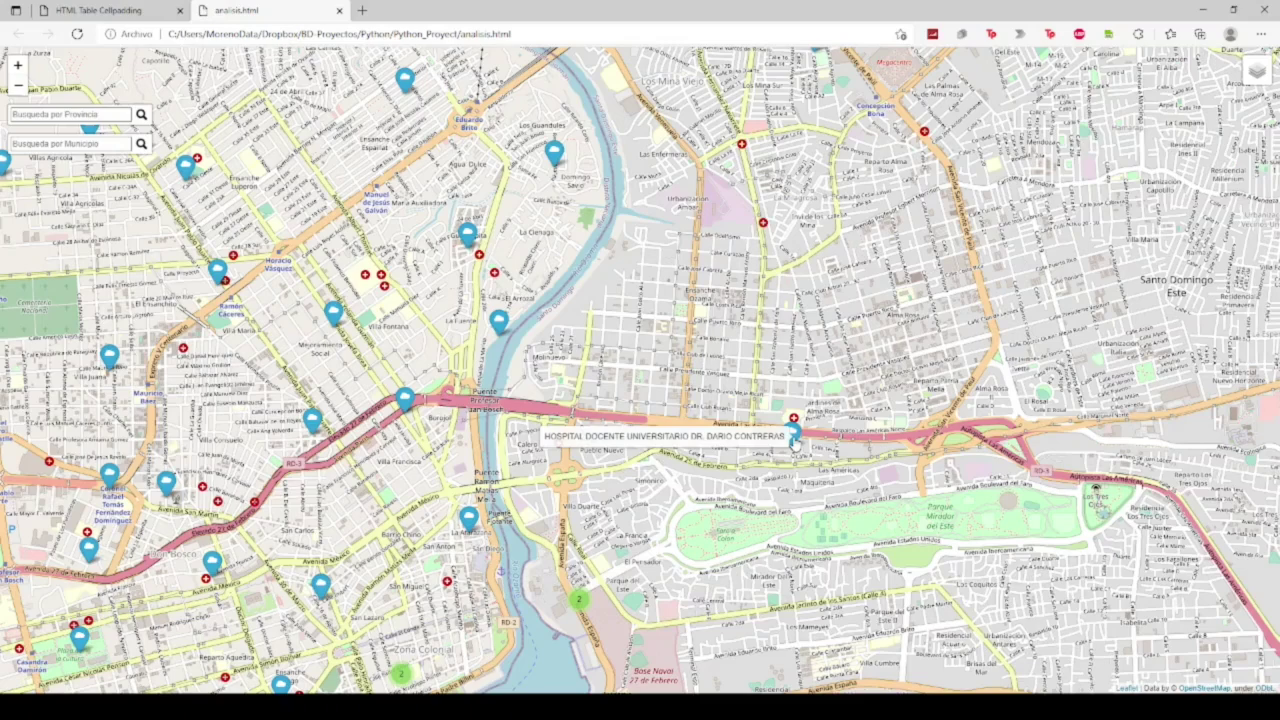
pyautogui.click(793, 436)
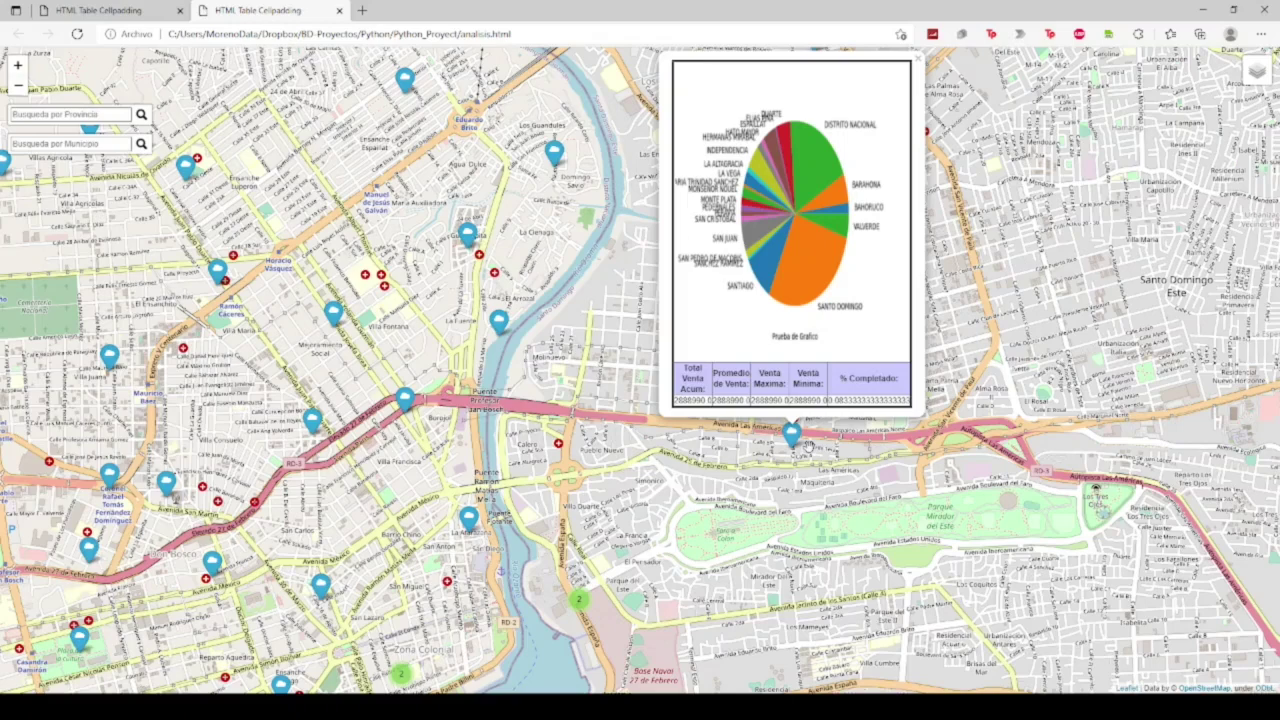
pyautogui.click(808, 445)
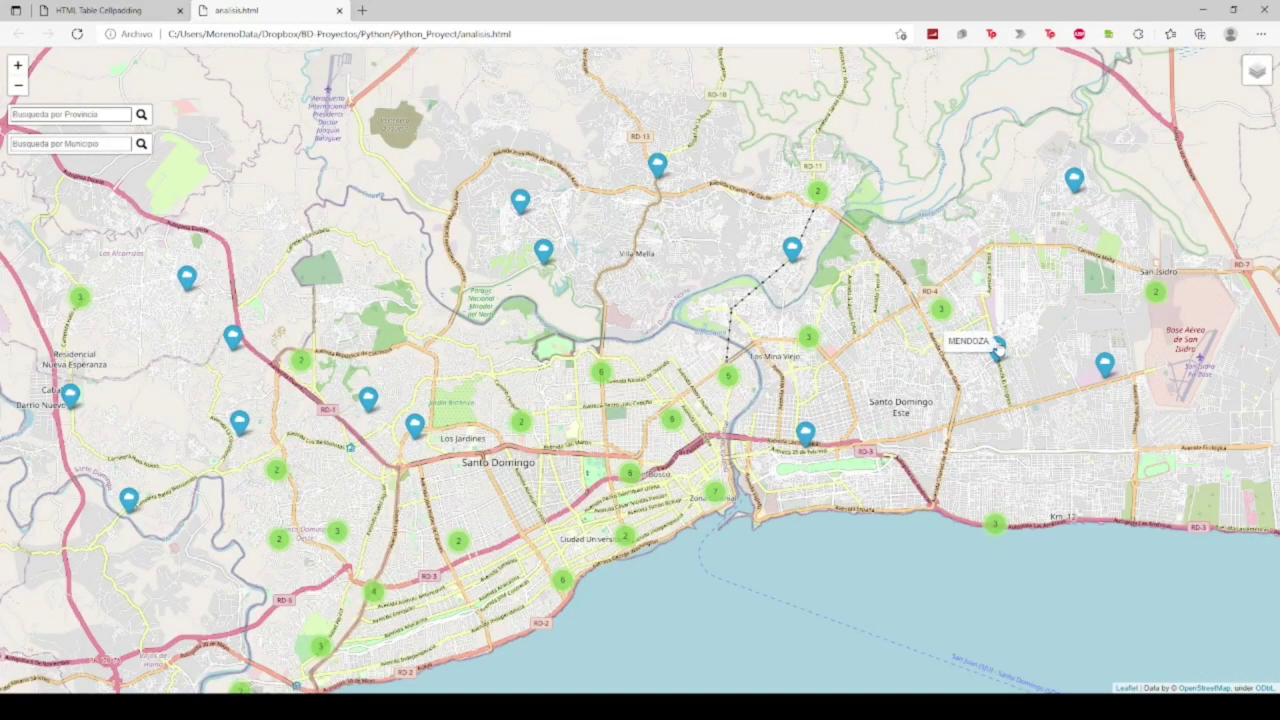
# Step: View the Mendoza, AVE MARIA, San Luis and Villa Mella maternity popups, then zoom into La Victoria
pyautogui.click(996, 345)
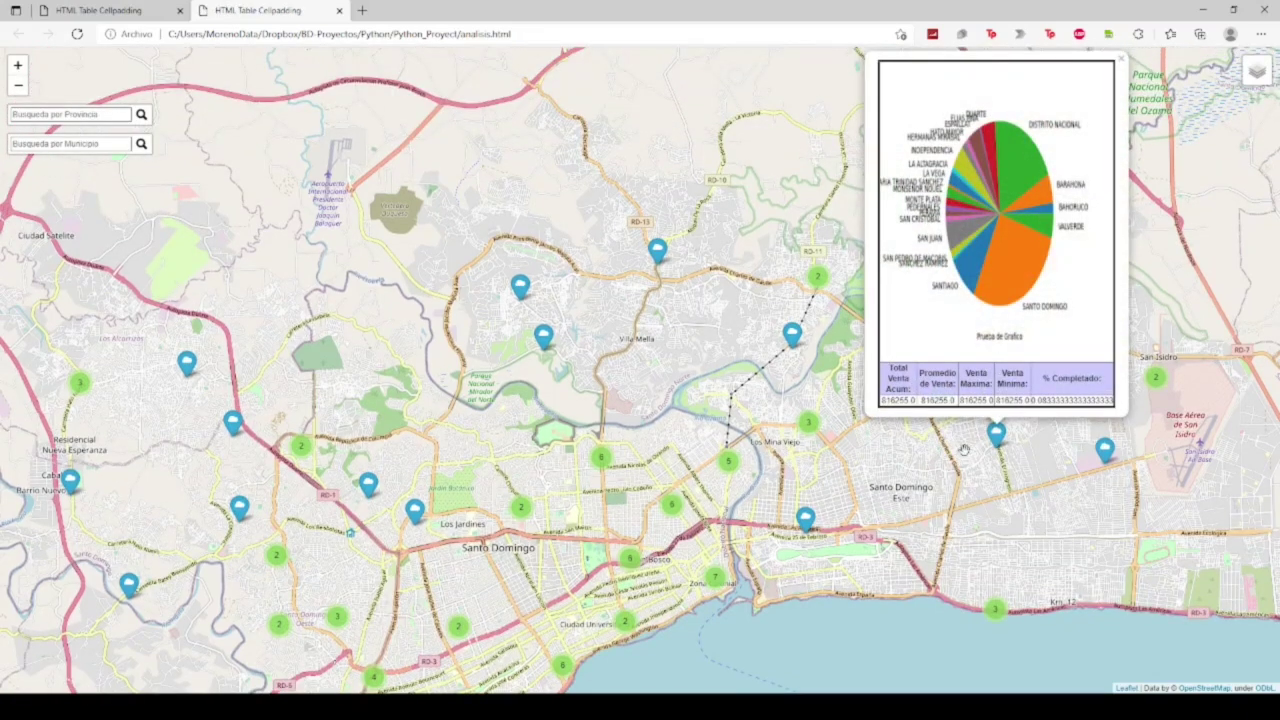
pyautogui.click(791, 335)
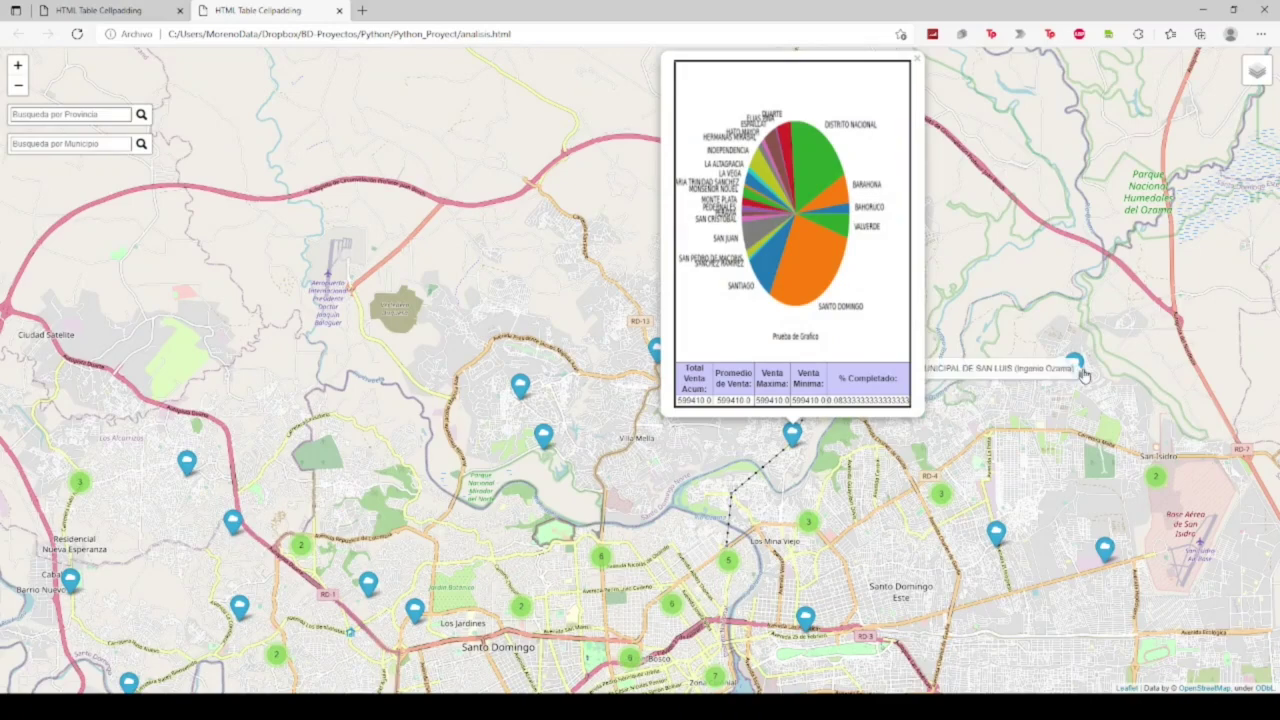
pyautogui.click(1073, 367)
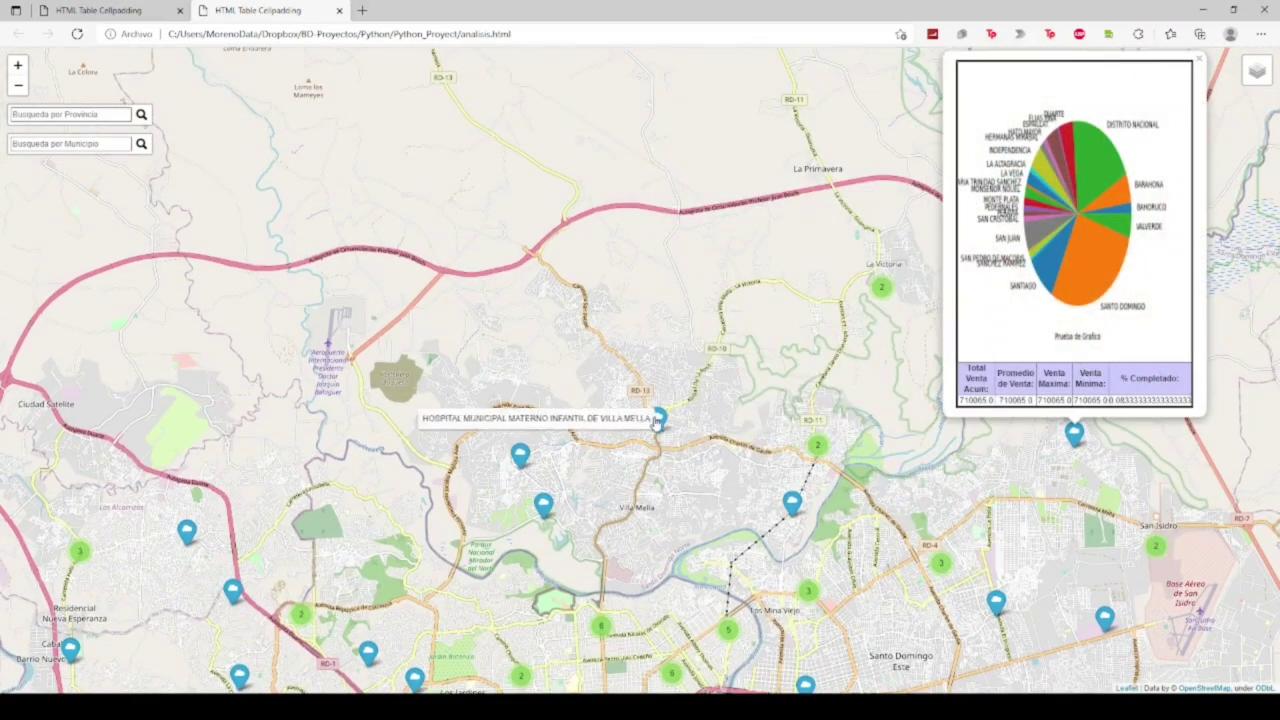
pyautogui.click(657, 418)
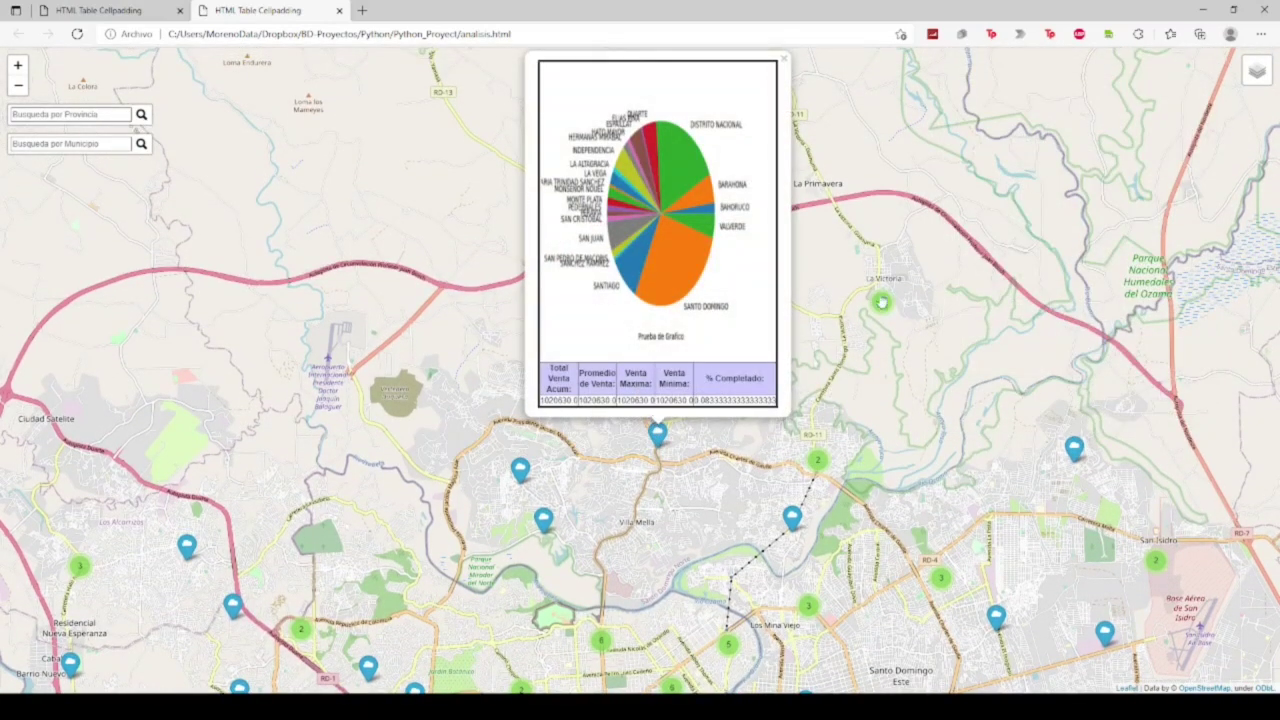
pyautogui.click(881, 302)
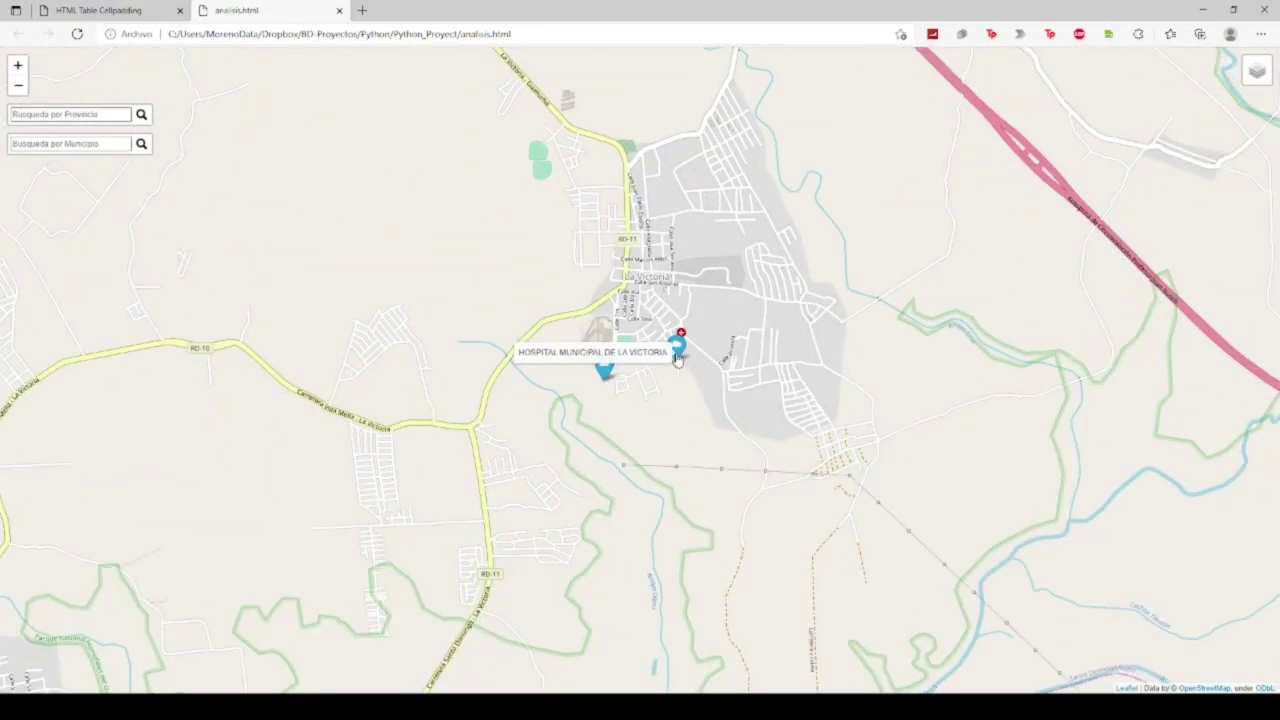
# Step: Zoom further into La Victoria and view its marker's chart popup
pyautogui.moveTo(677, 360); pyautogui.dragTo(652, 585)
pyautogui.scroll(1, 652, 585)
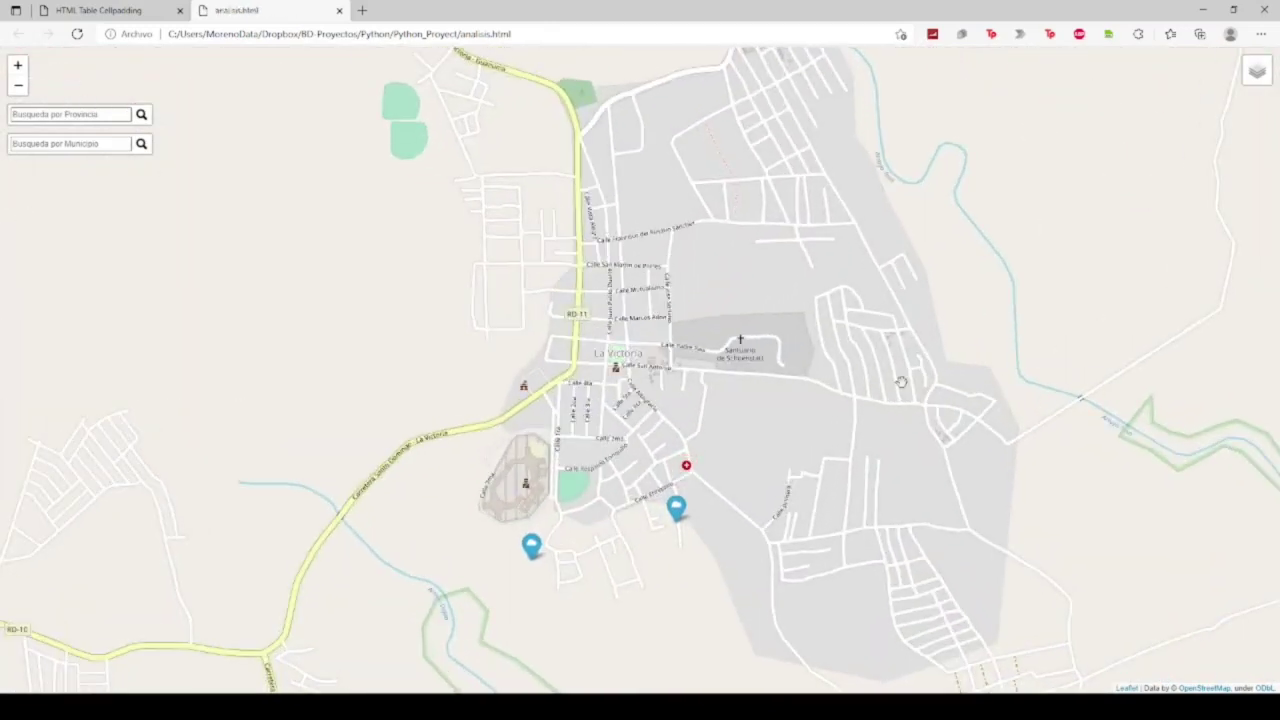
pyautogui.click(531, 543)
pyautogui.click(706, 407)
# Step: Zoom out to the regional view from Monte Plata to San Cristóbal and Boca Chica
pyautogui.scroll(-1, 706, 407)
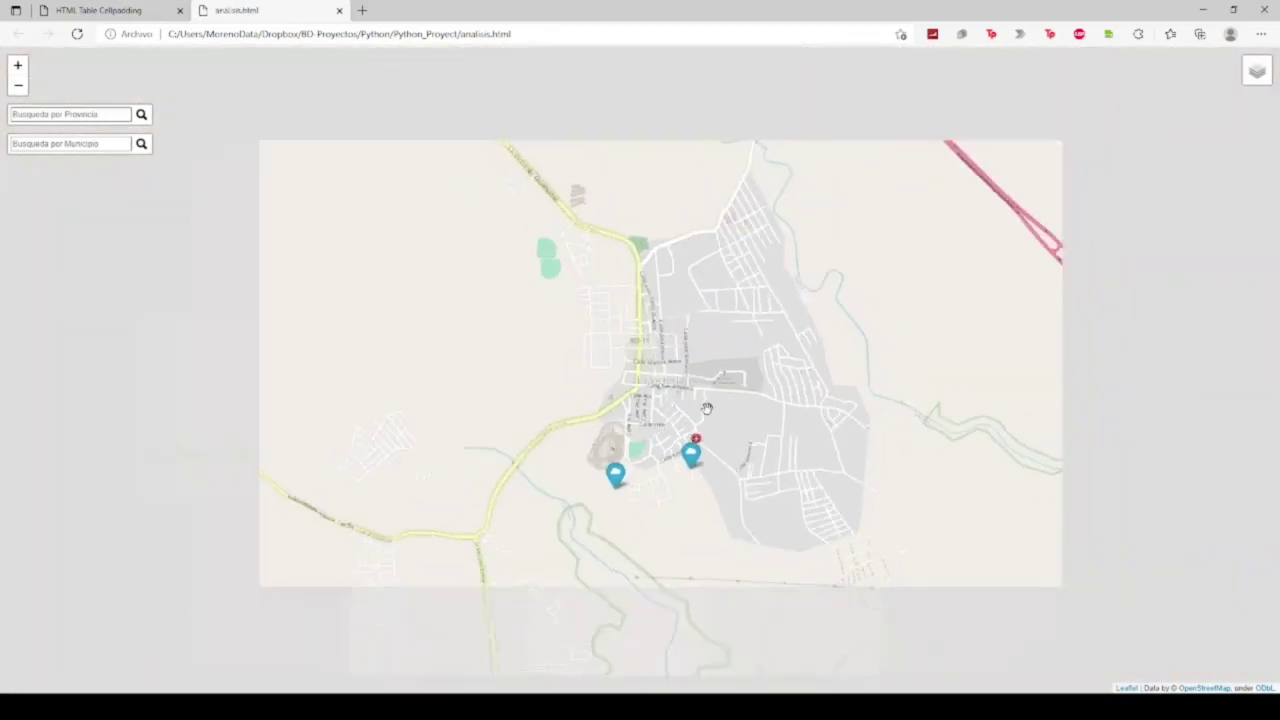
pyautogui.scroll(-1, 706, 407)
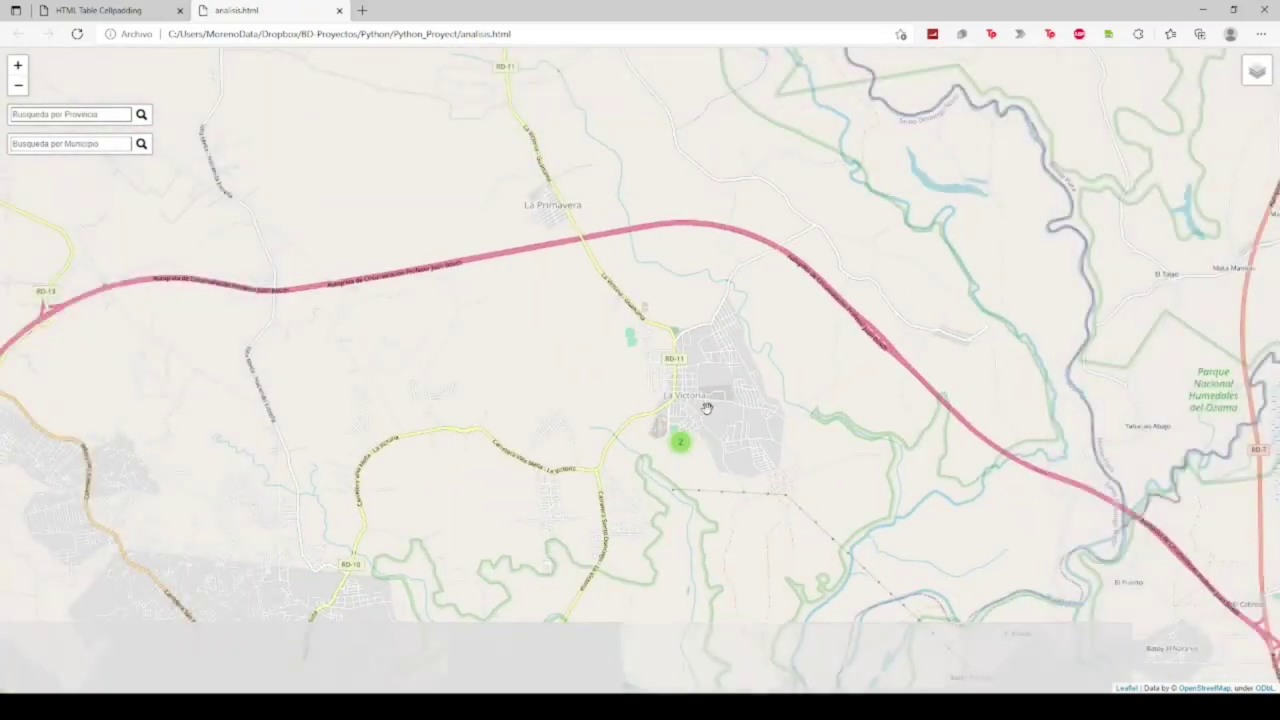
pyautogui.scroll(-2, 706, 407)
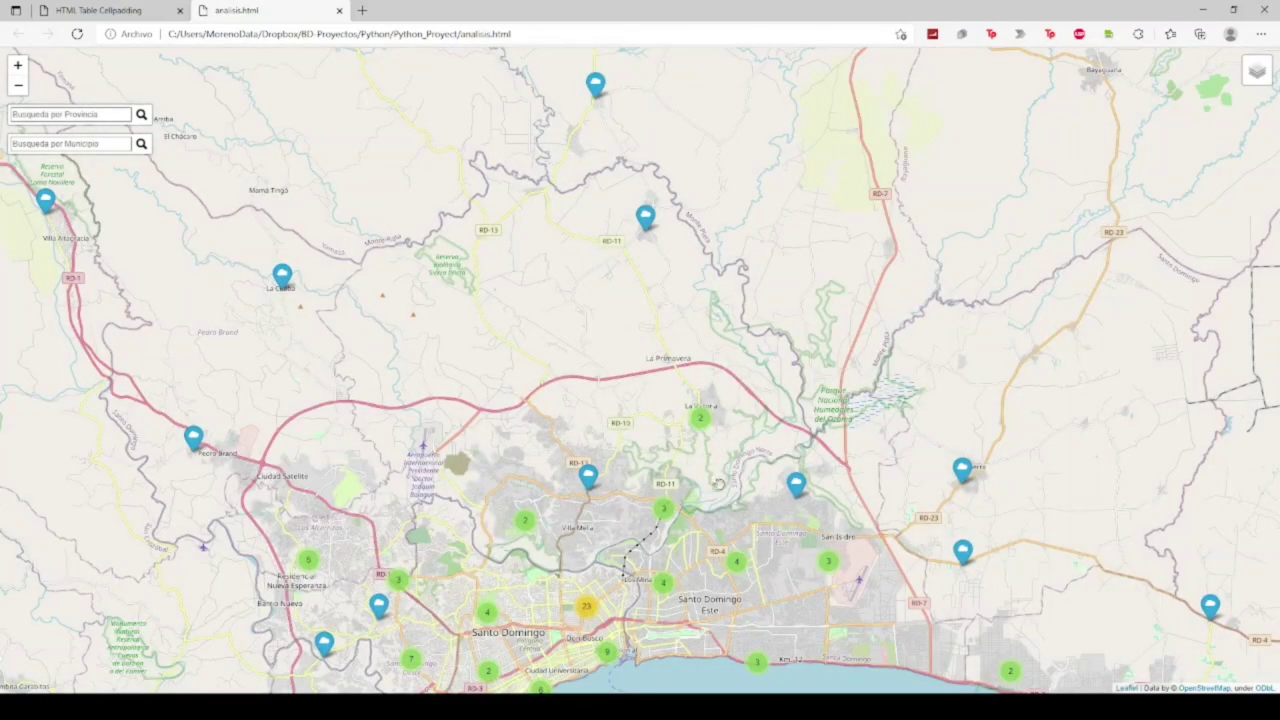
pyautogui.moveTo(719, 486); pyautogui.dragTo(754, 414)
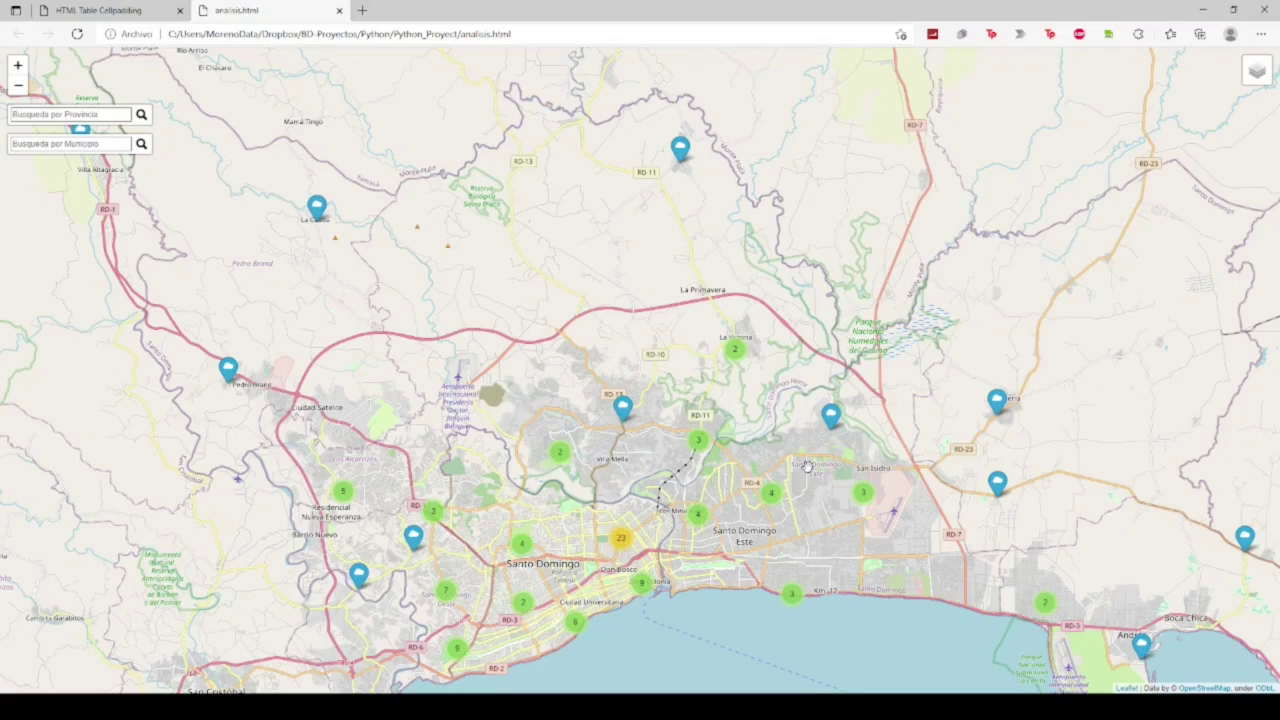
pyautogui.scroll(-1, 807, 466)
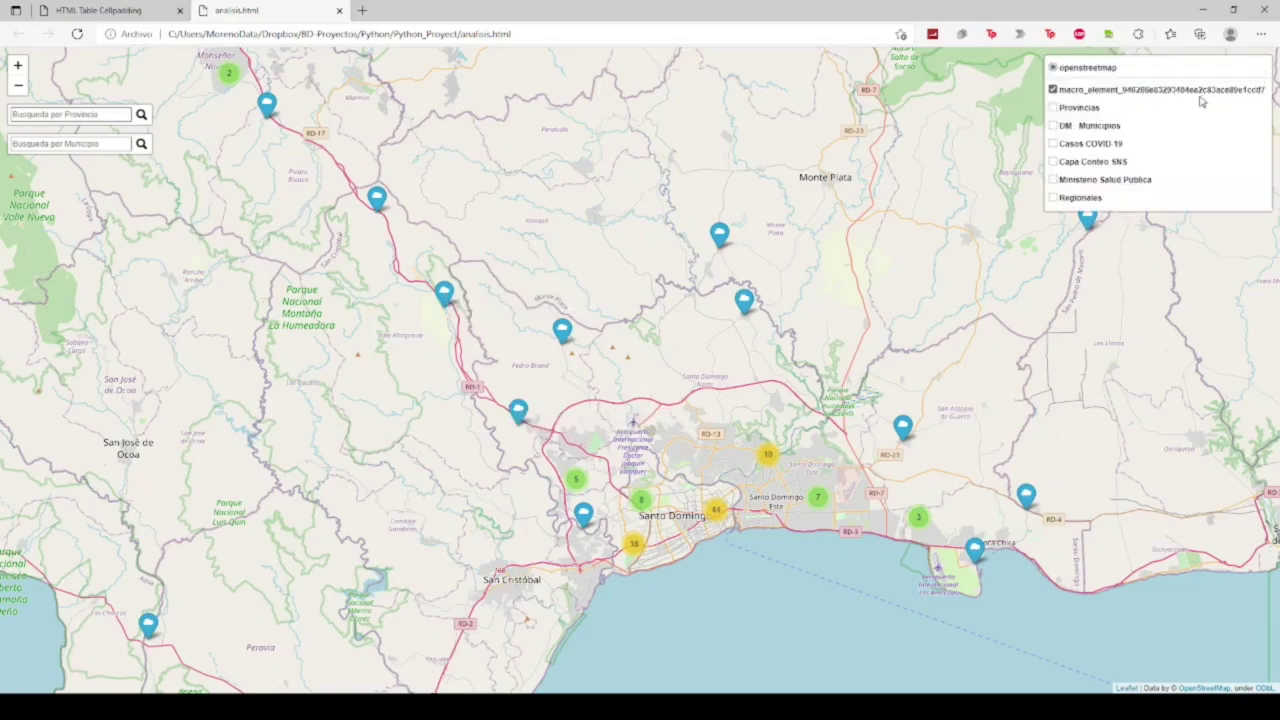
# Step: Turn off macro_element, turn on Provincias, and frame the whole country's province polygons
pyautogui.click(1116, 90)
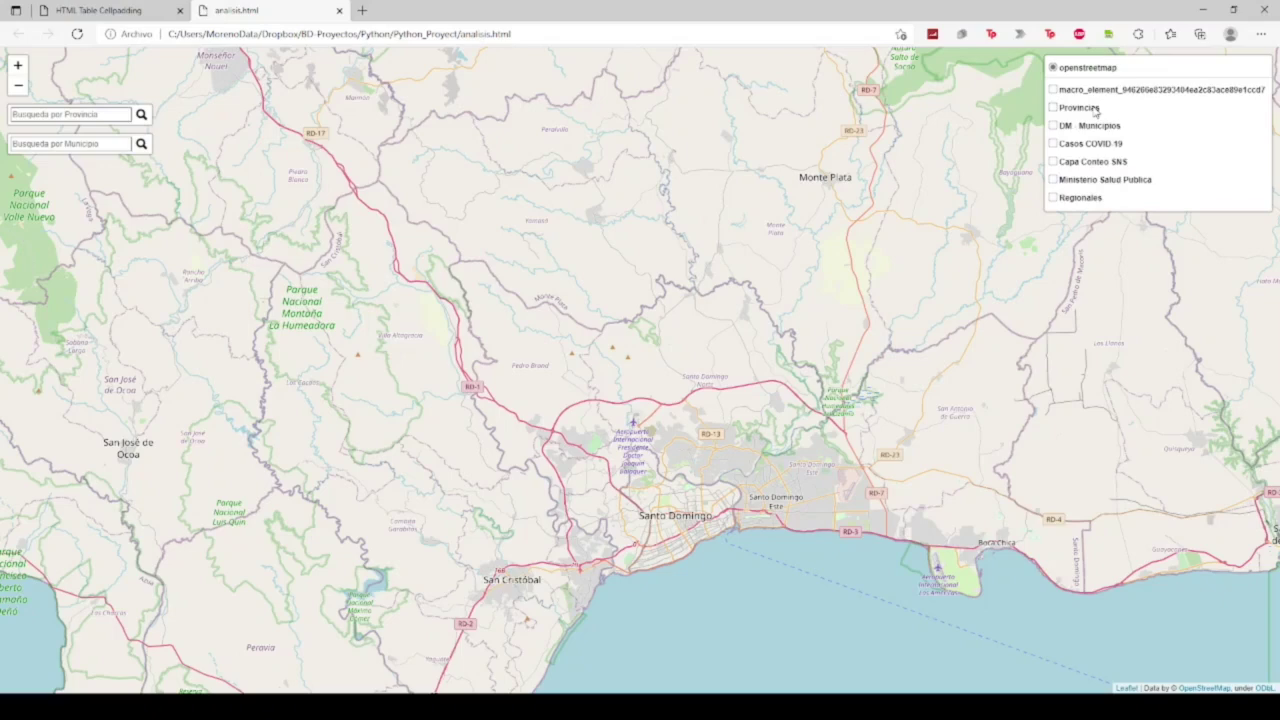
pyautogui.click(1096, 111)
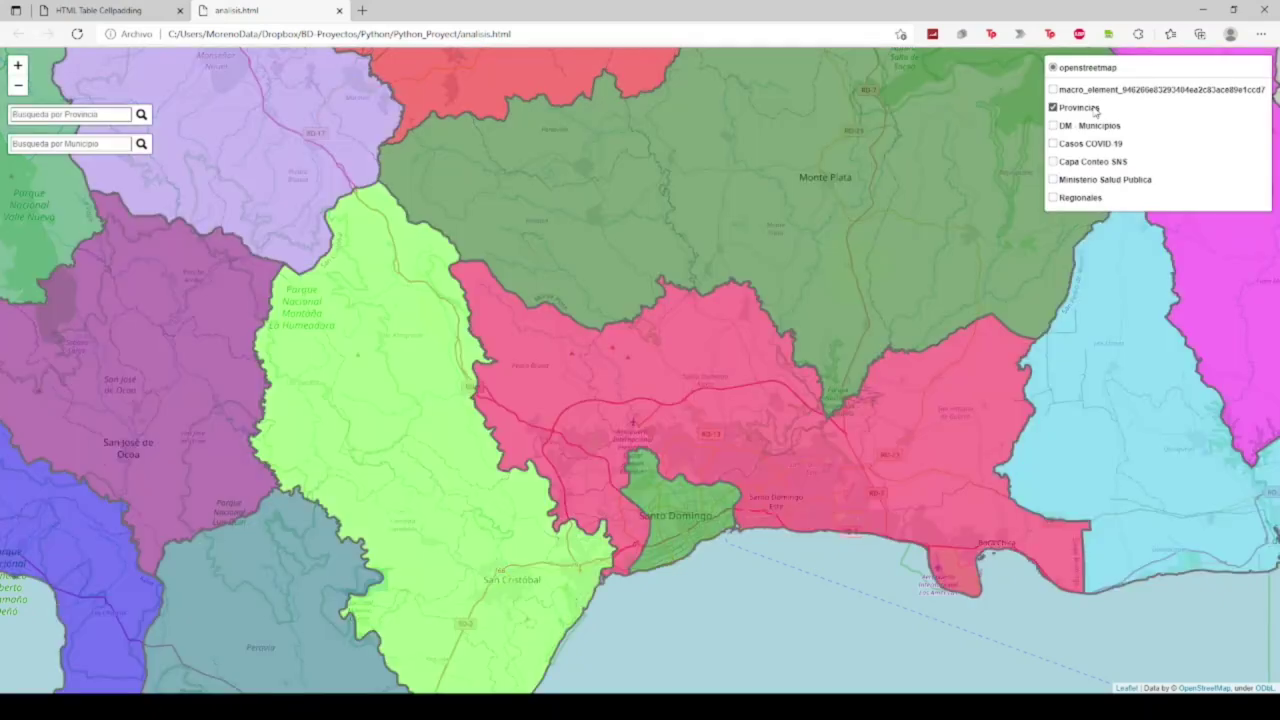
pyautogui.moveTo(777, 569); pyautogui.dragTo(843, 561)
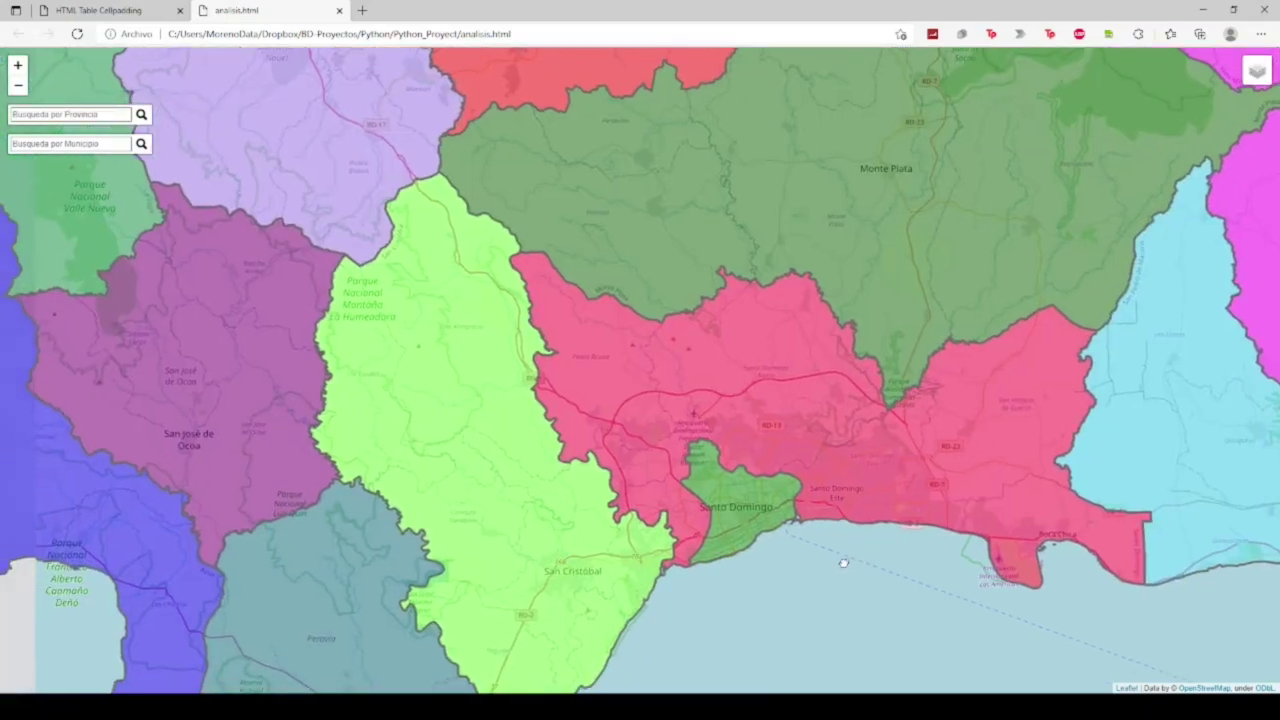
pyautogui.scroll(-2, 843, 561)
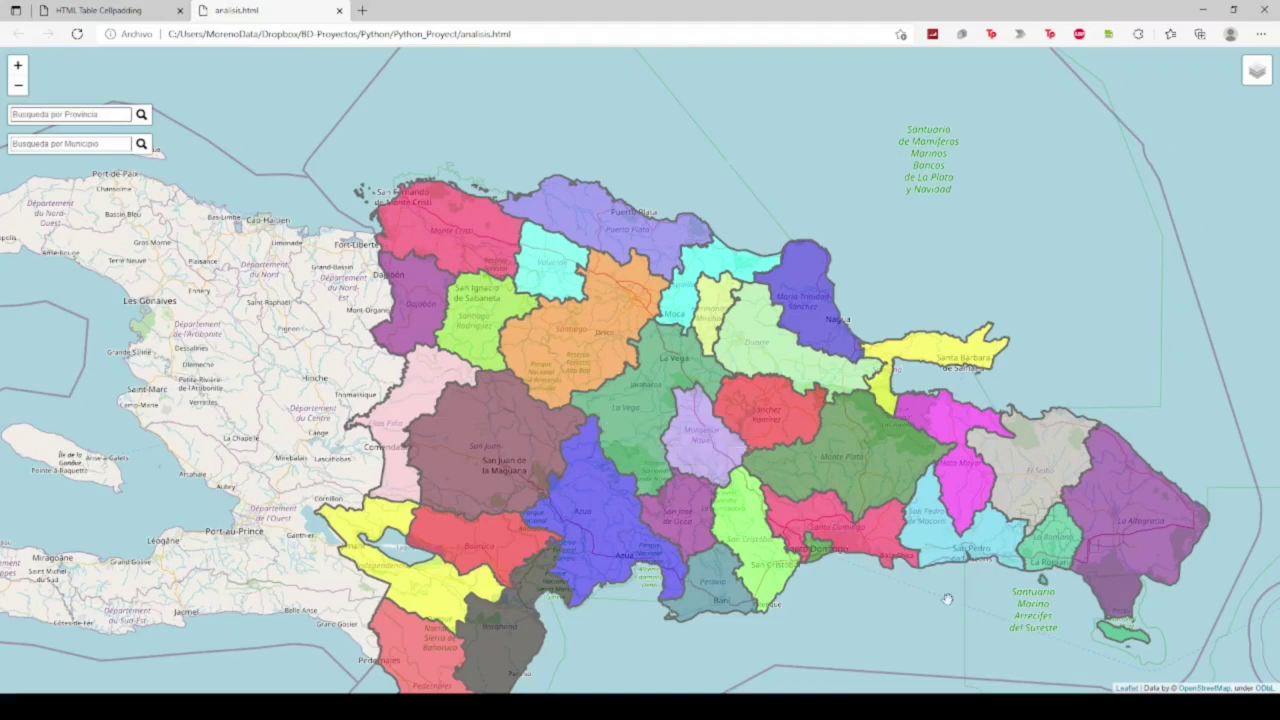
pyautogui.moveTo(937, 594); pyautogui.dragTo(867, 567)
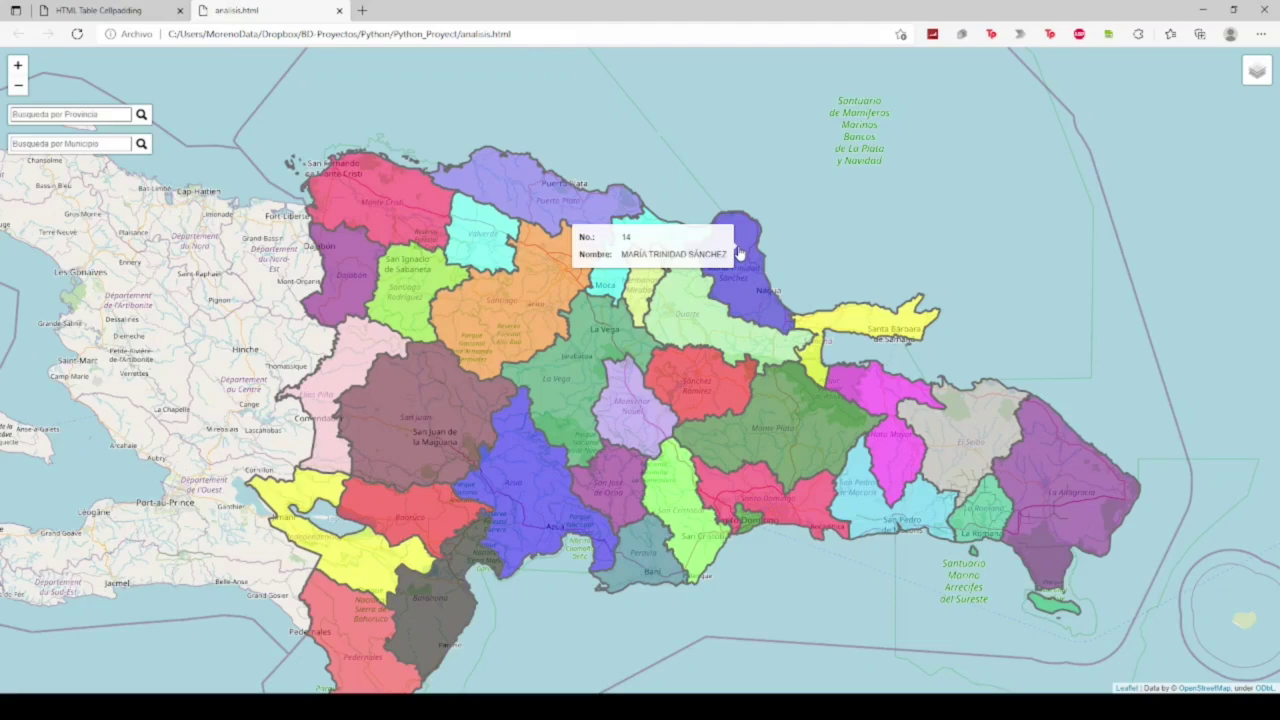
pyautogui.scroll(1, 740, 253)
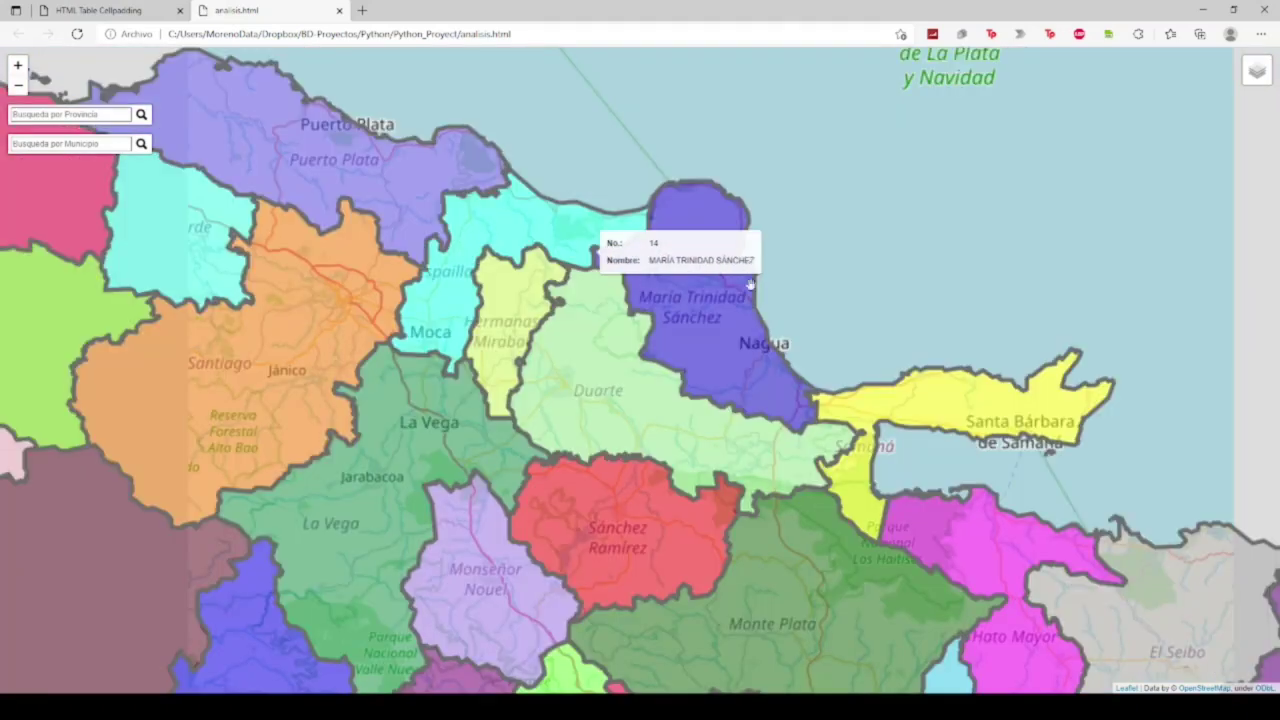
pyautogui.scroll(1, 740, 253)
pyautogui.scroll(-2, 820, 368)
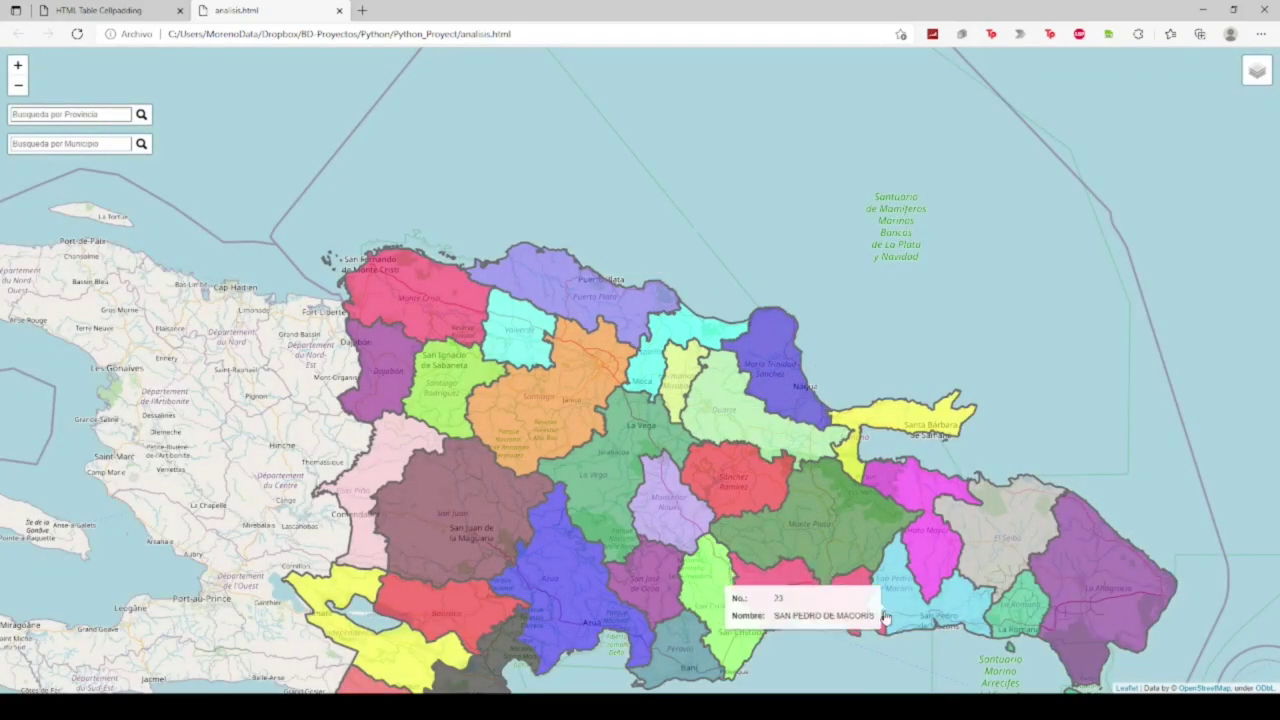
pyautogui.moveTo(843, 648); pyautogui.dragTo(853, 587)
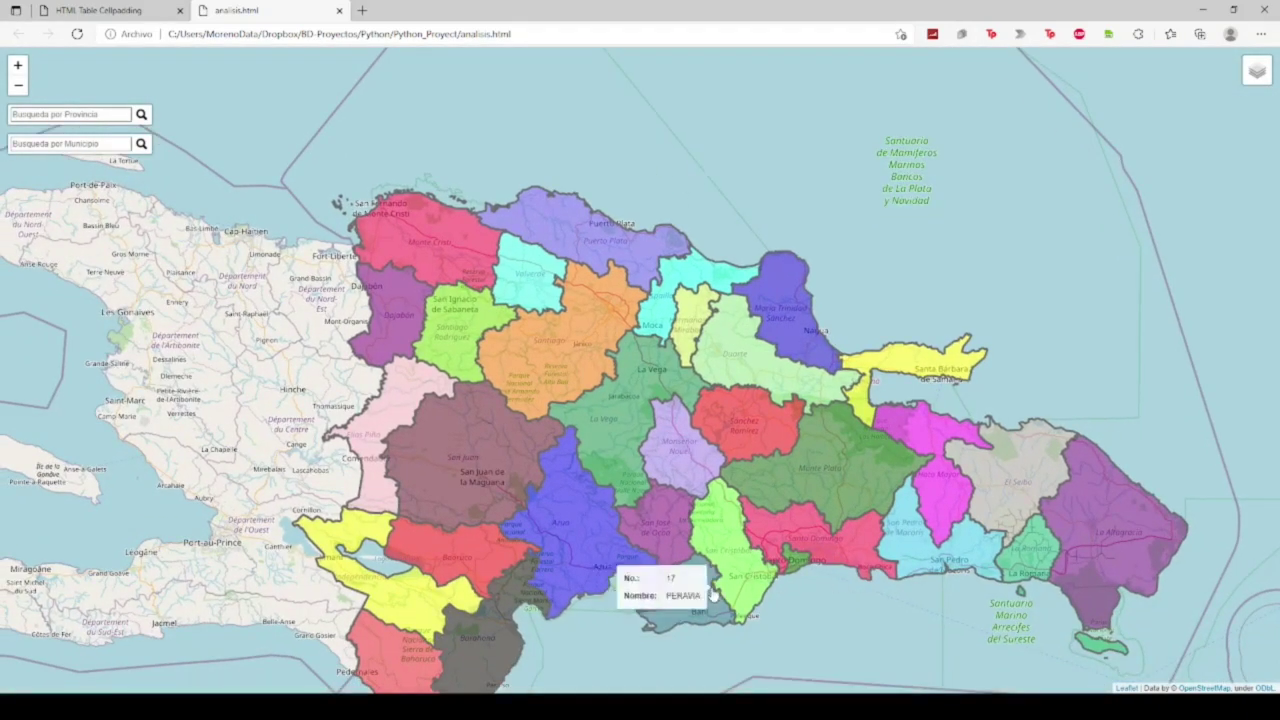
pyautogui.scroll(-1, 879, 619)
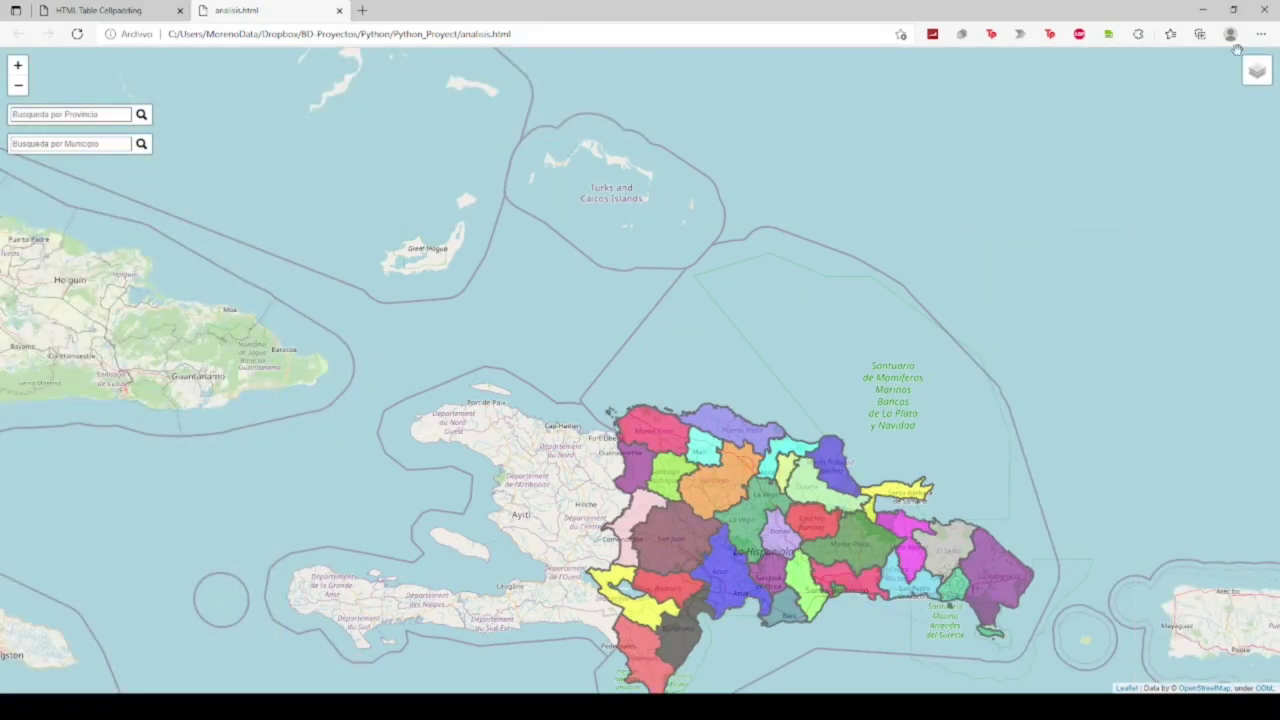
pyautogui.moveTo(1256, 70)
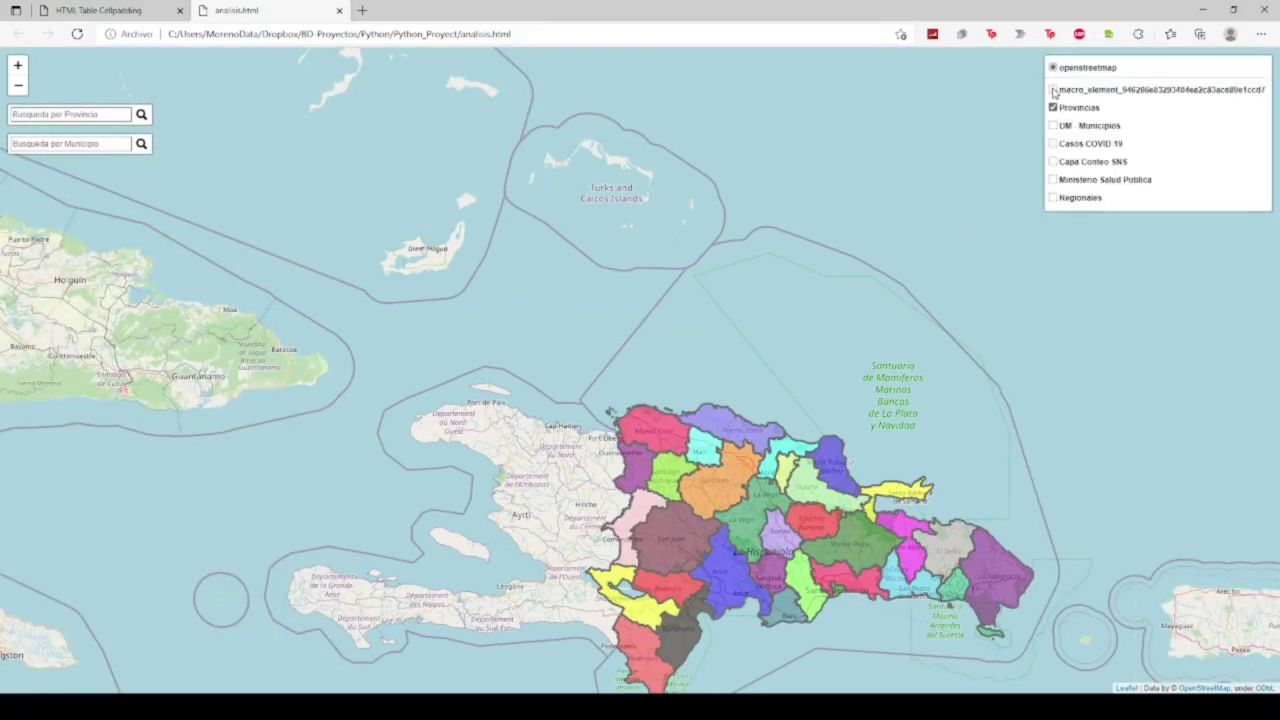
# Step: Re-enable macro_element and pan from Baní over Santo Domingo toward Monte Plata
pyautogui.click(1053, 90)
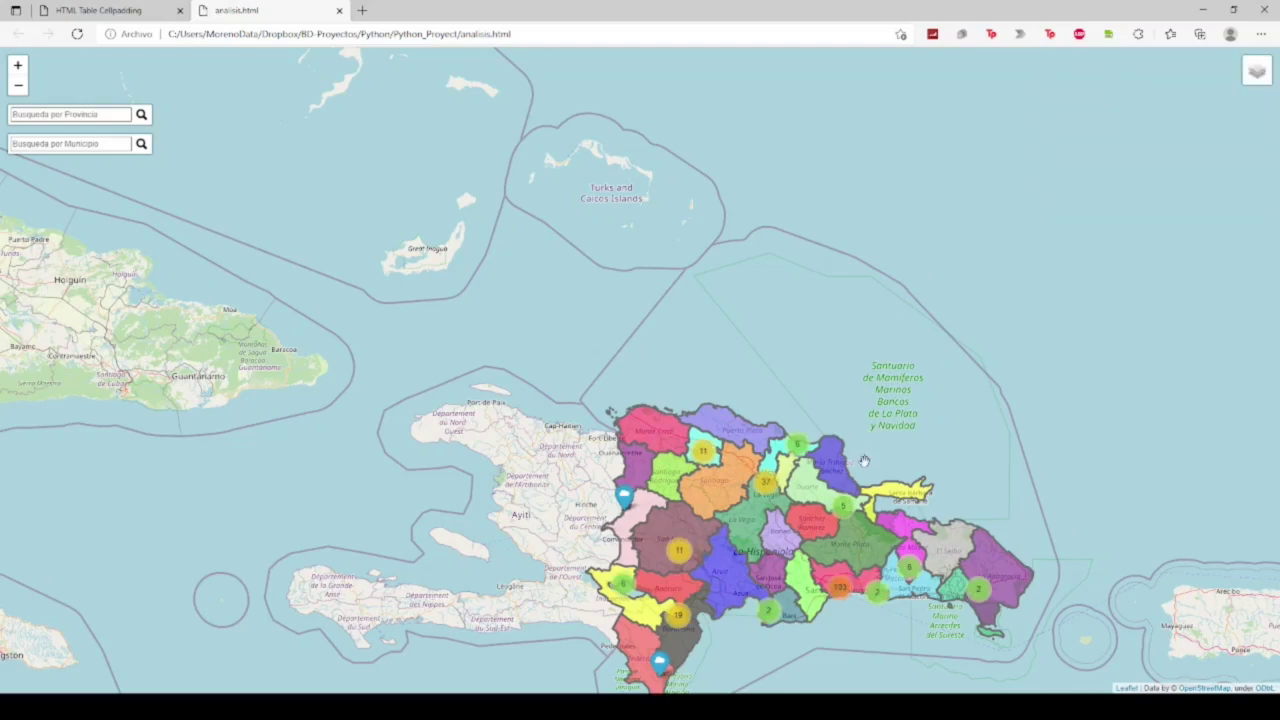
pyautogui.scroll(5, 765, 610)
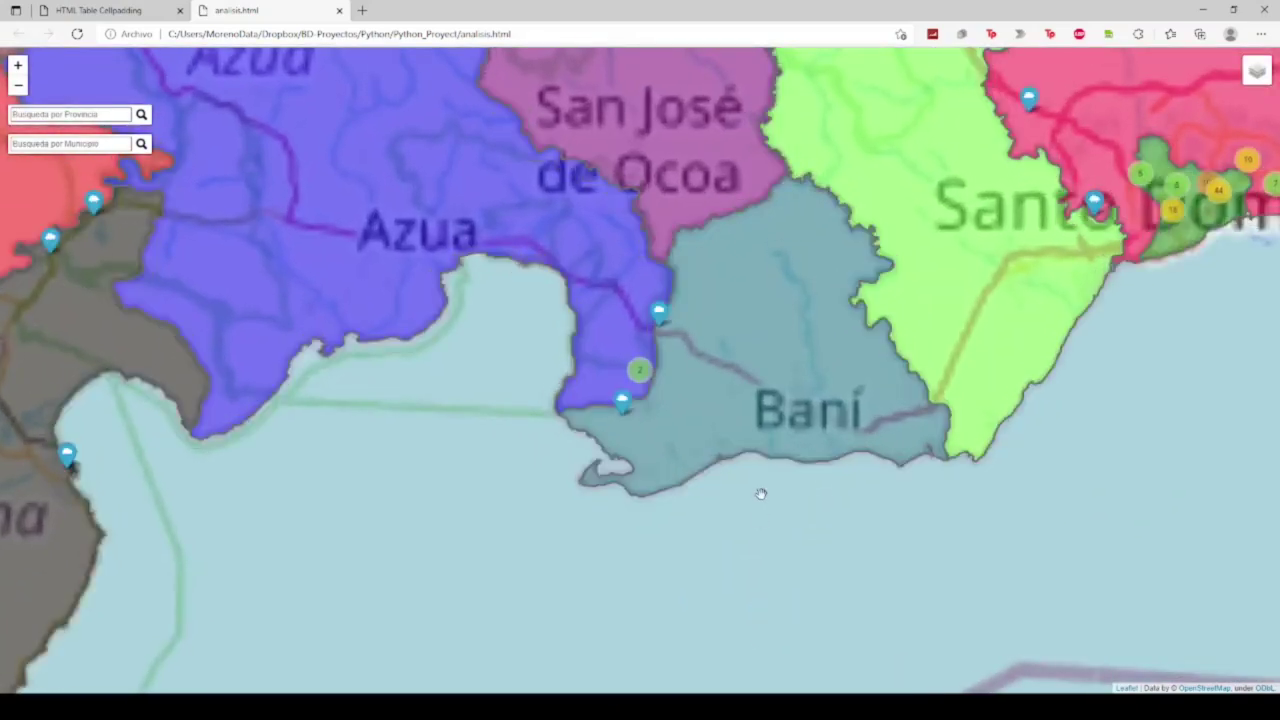
pyautogui.moveTo(760, 491); pyautogui.dragTo(771, 563)
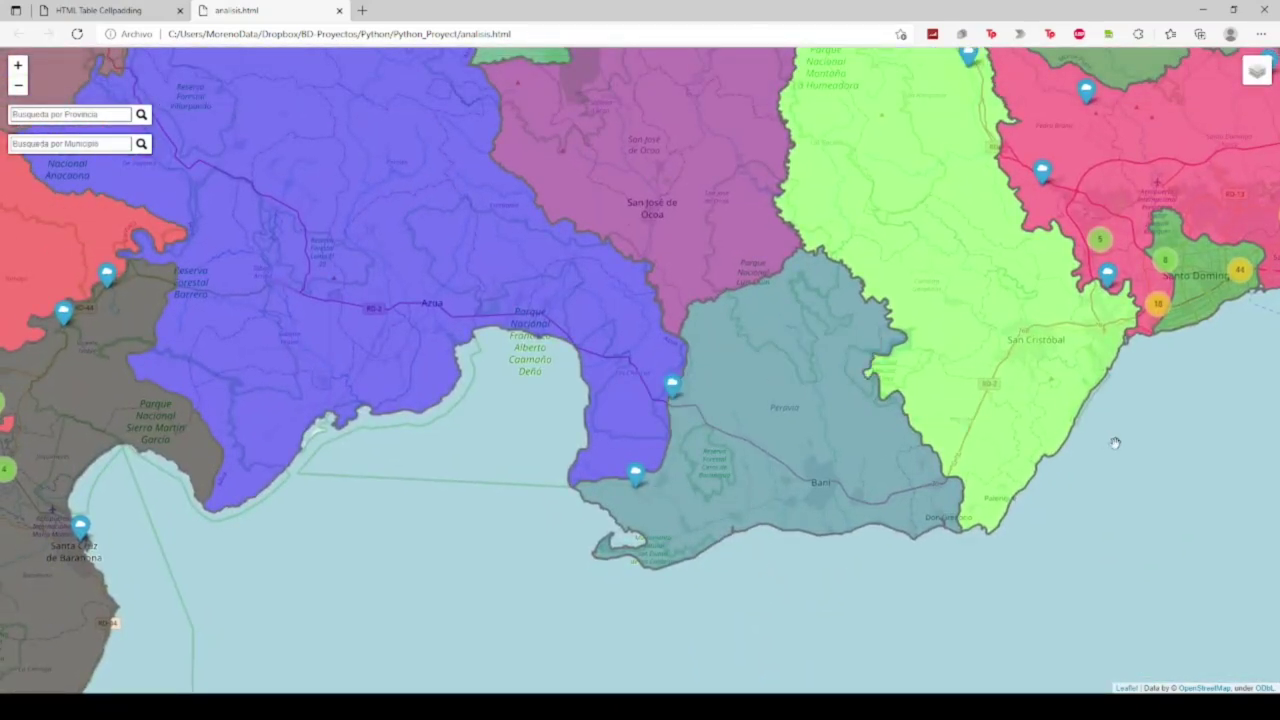
pyautogui.moveTo(1114, 437); pyautogui.dragTo(778, 584)
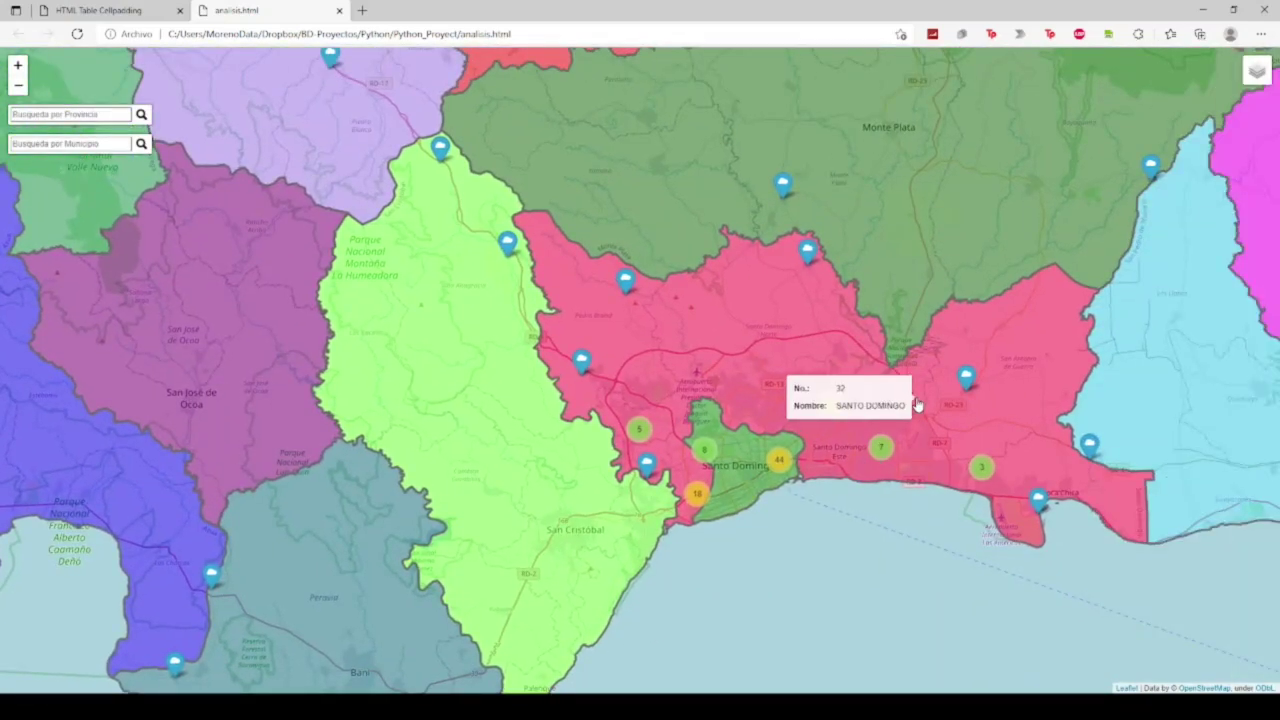
pyautogui.moveTo(866, 510); pyautogui.dragTo(760, 535)
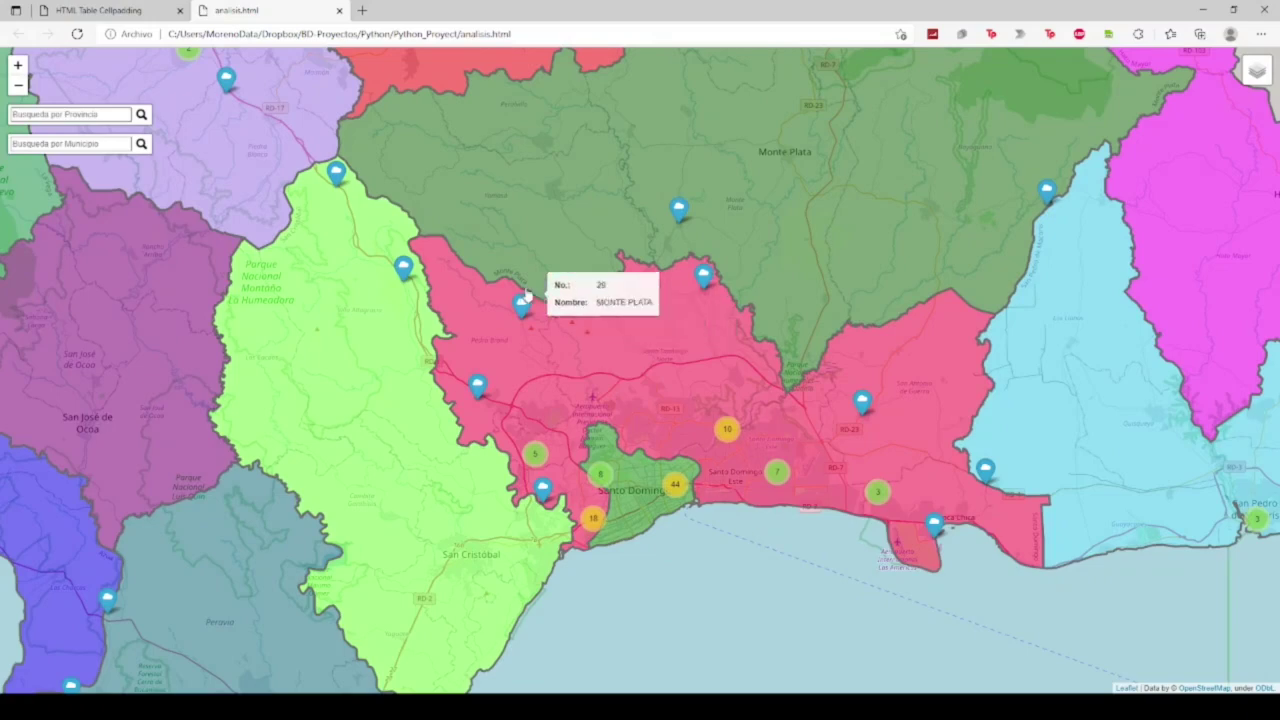
# Step: Open the Monte Plata and a neighbouring marker's sales popups, then zoom out to the island
pyautogui.click(523, 298)
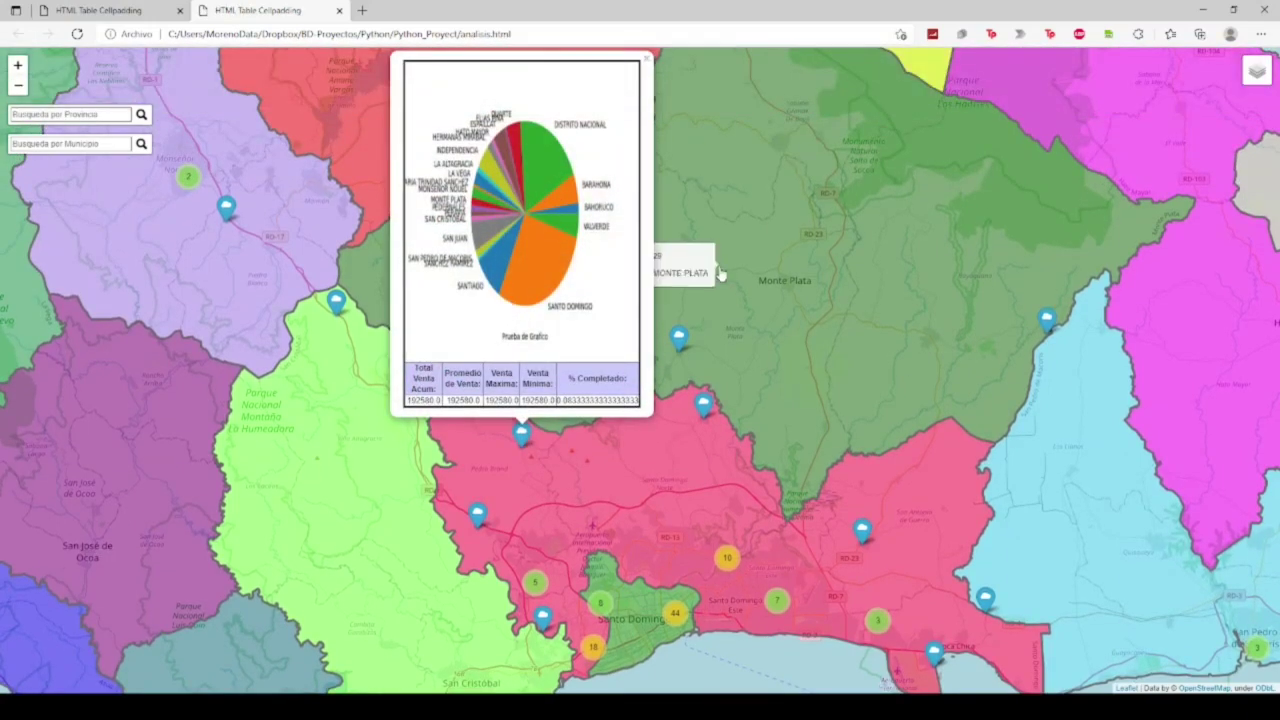
pyautogui.click(679, 338)
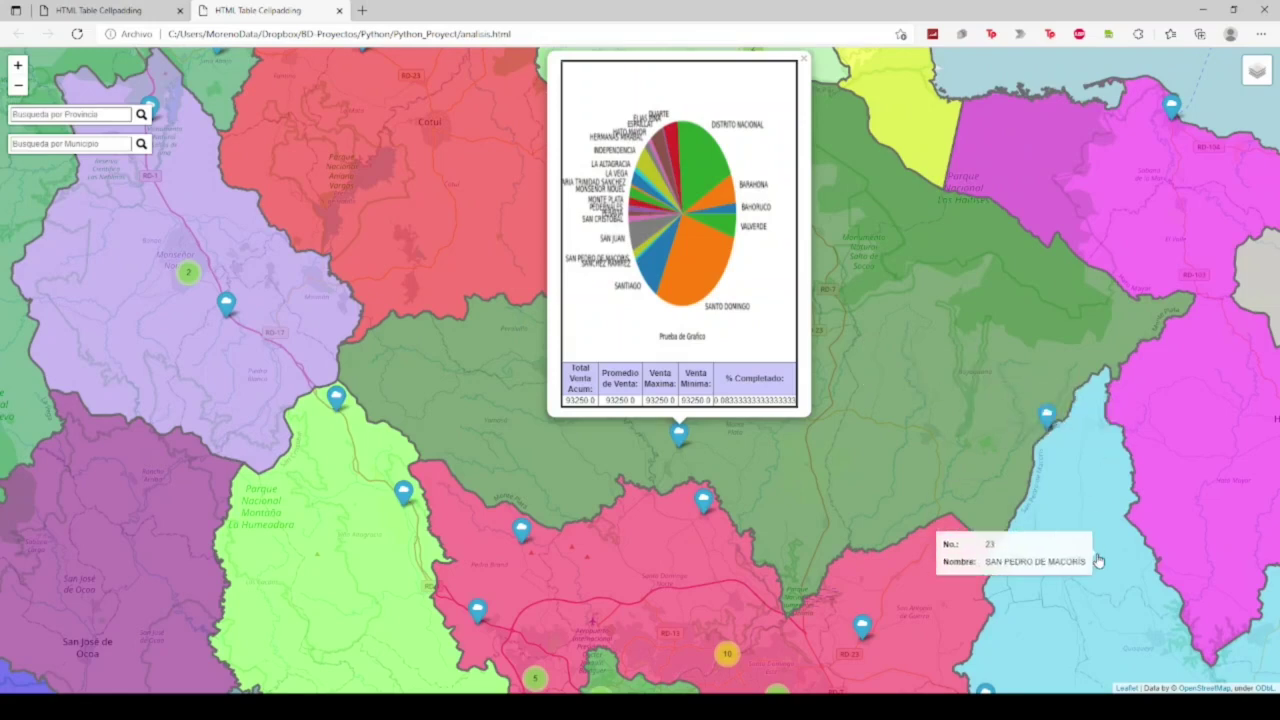
pyautogui.scroll(-3, 1097, 561)
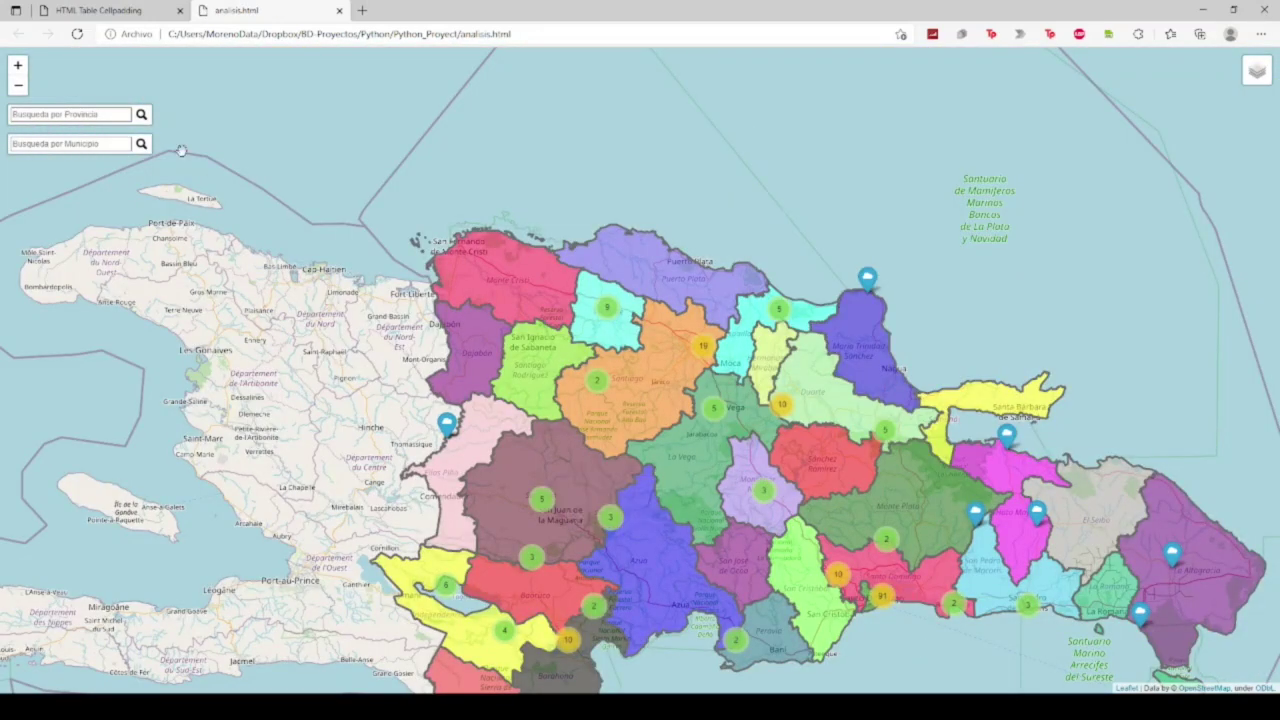
# Step: Search 'la' in the province box and jump to La Altagracia
pyautogui.click(95, 114)
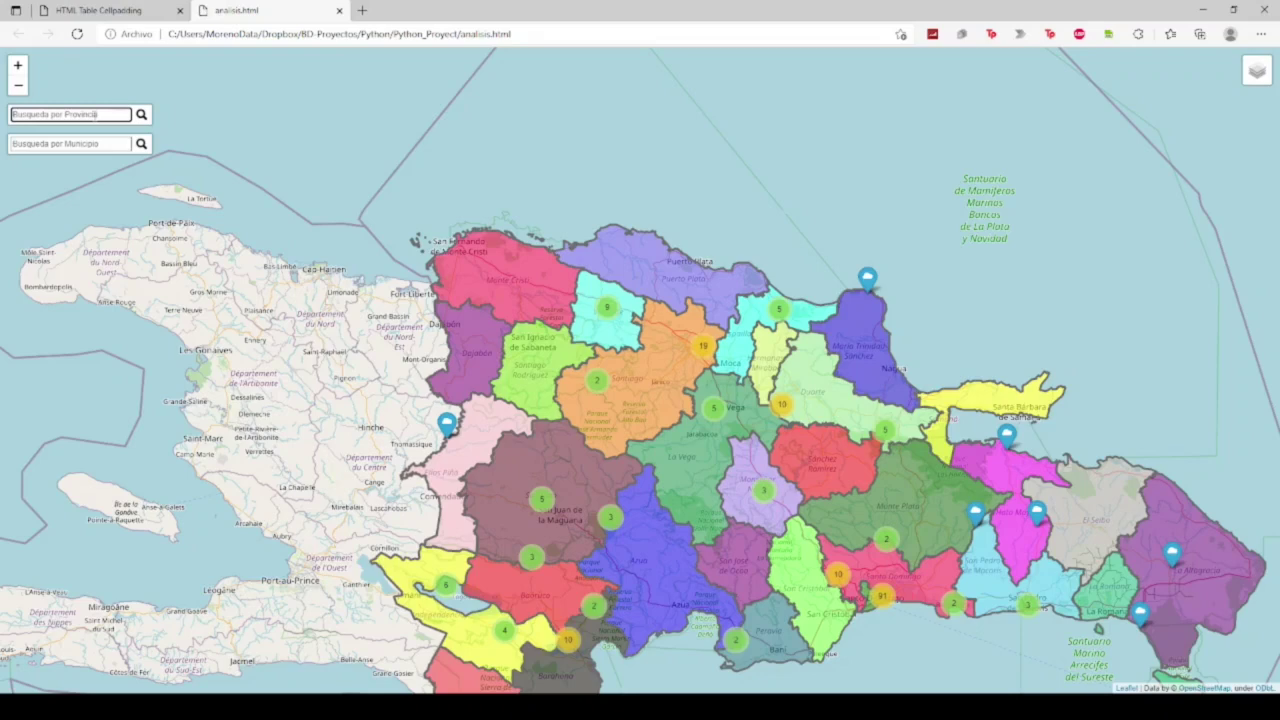
pyautogui.write('la')
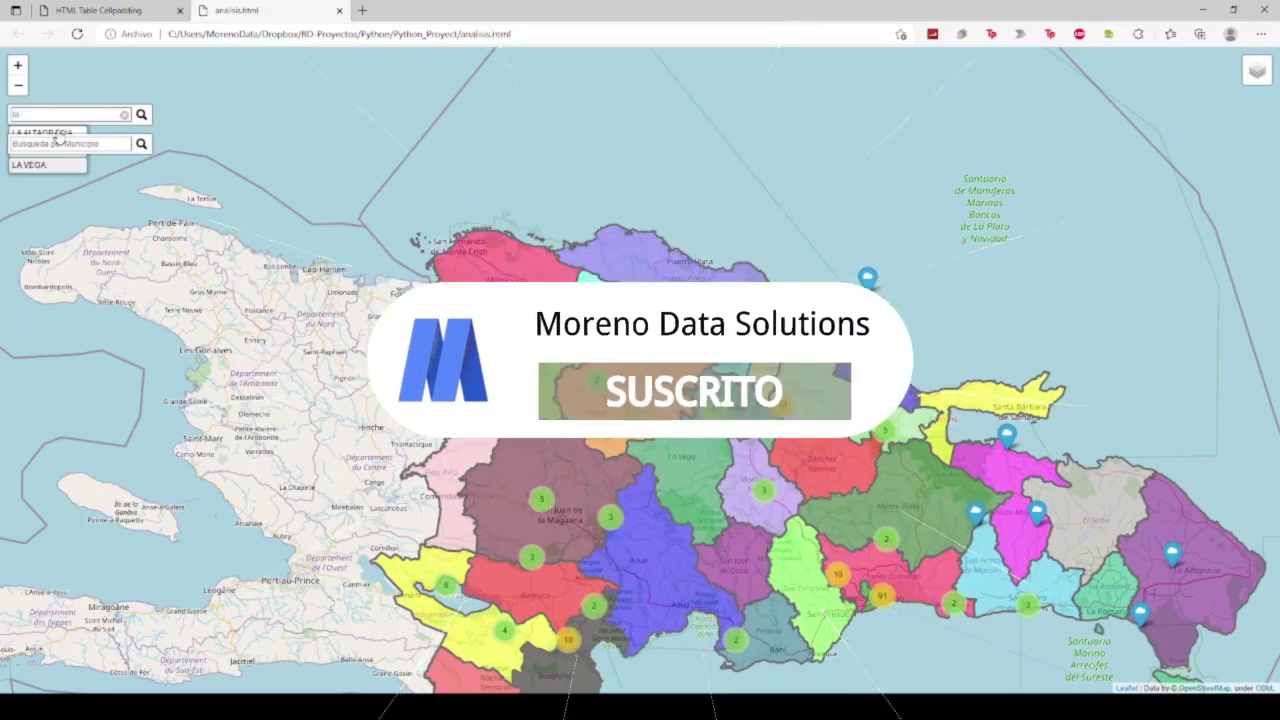
pyautogui.click(56, 135)
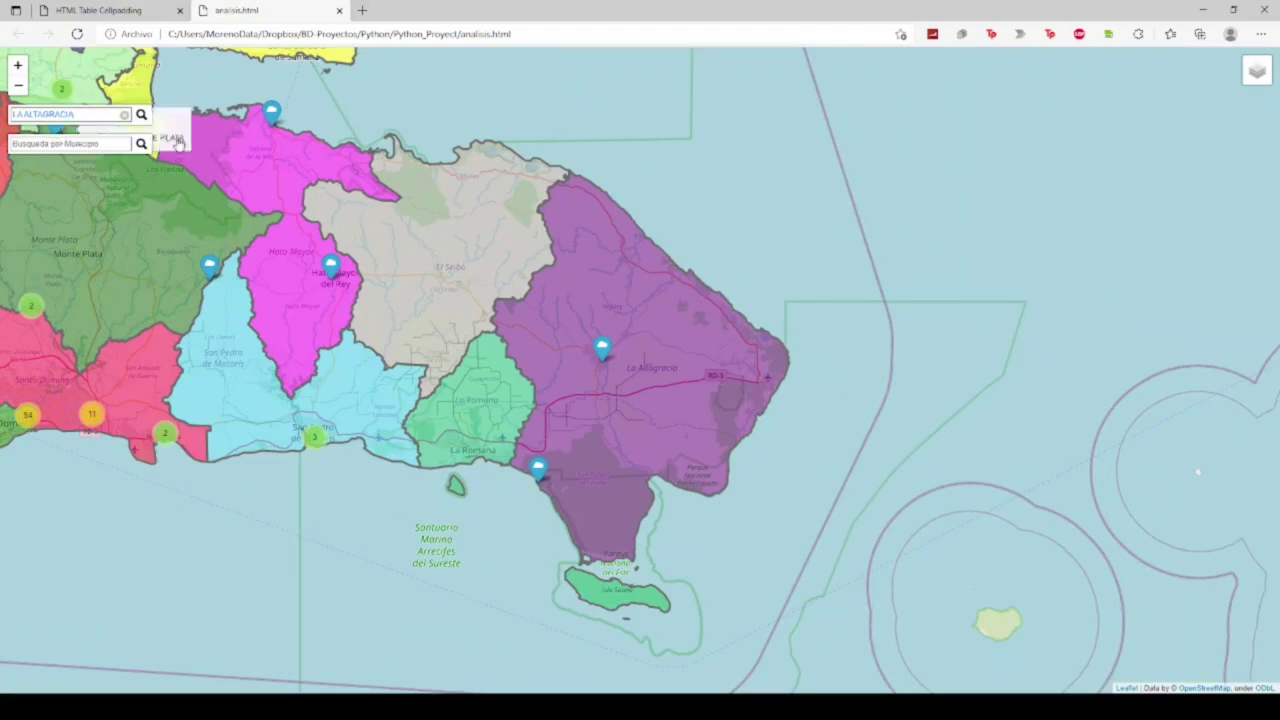
# Step: Search 'Santo' for SANTO DOMINGO, then 'santiago' to recentre on SANTIAGO
pyautogui.tripleClick(110, 115)
pyautogui.write('Sa')
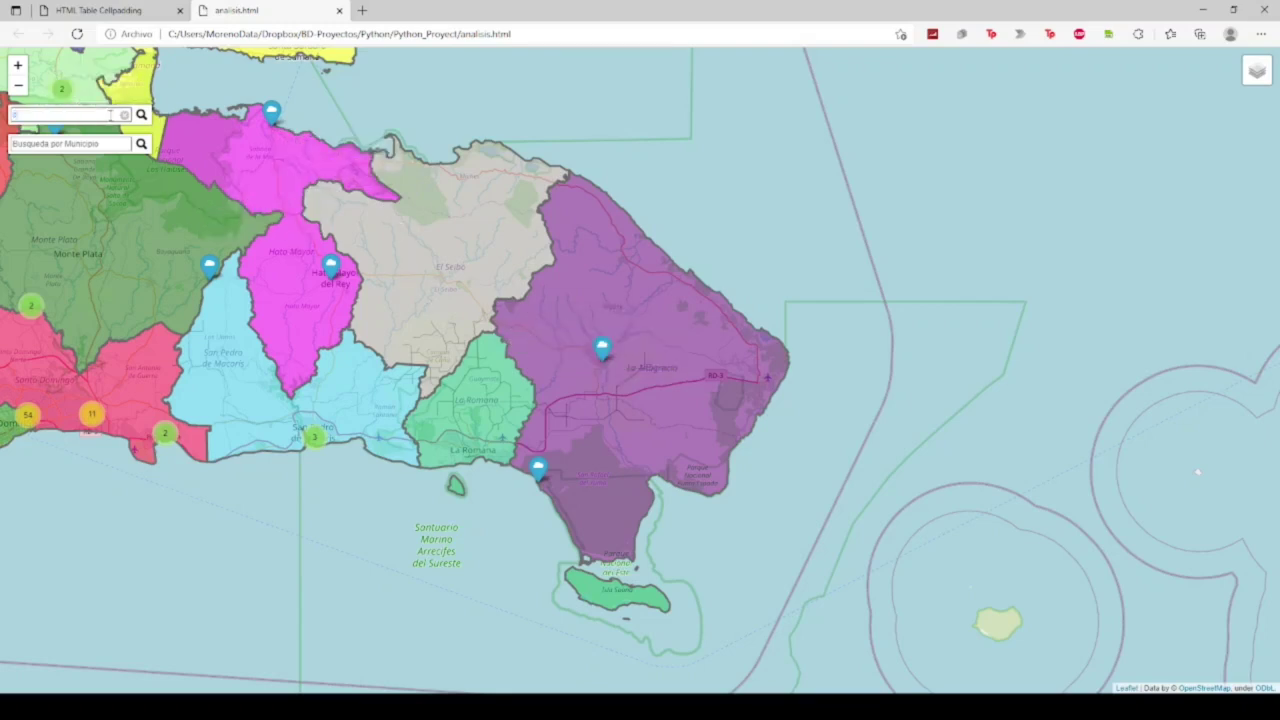
pyautogui.write('nto')
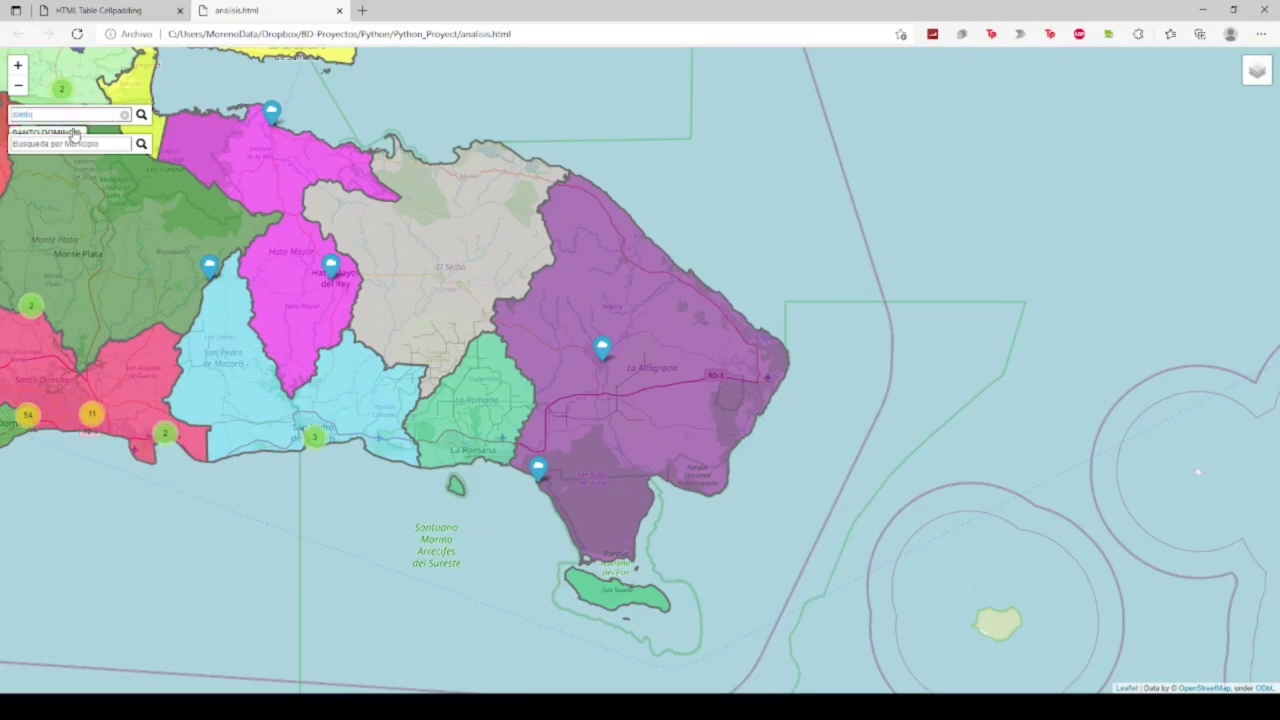
pyautogui.click(73, 132)
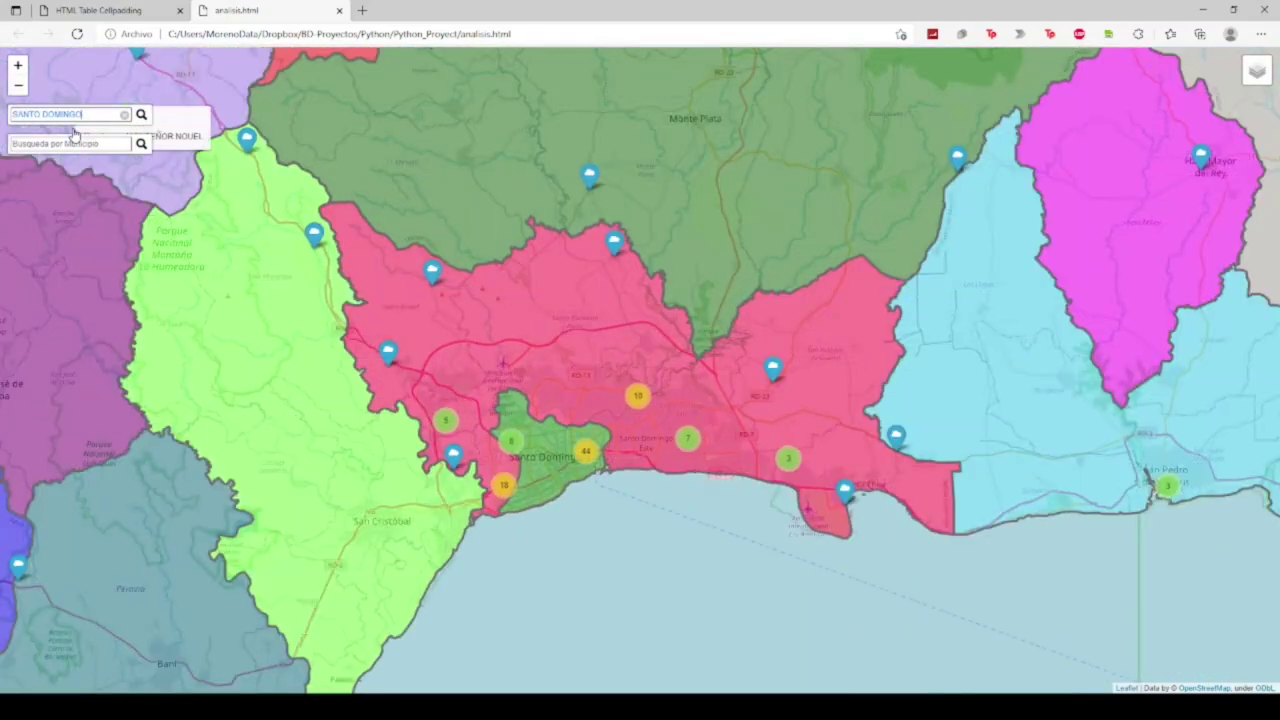
pyautogui.tripleClick(72, 114)
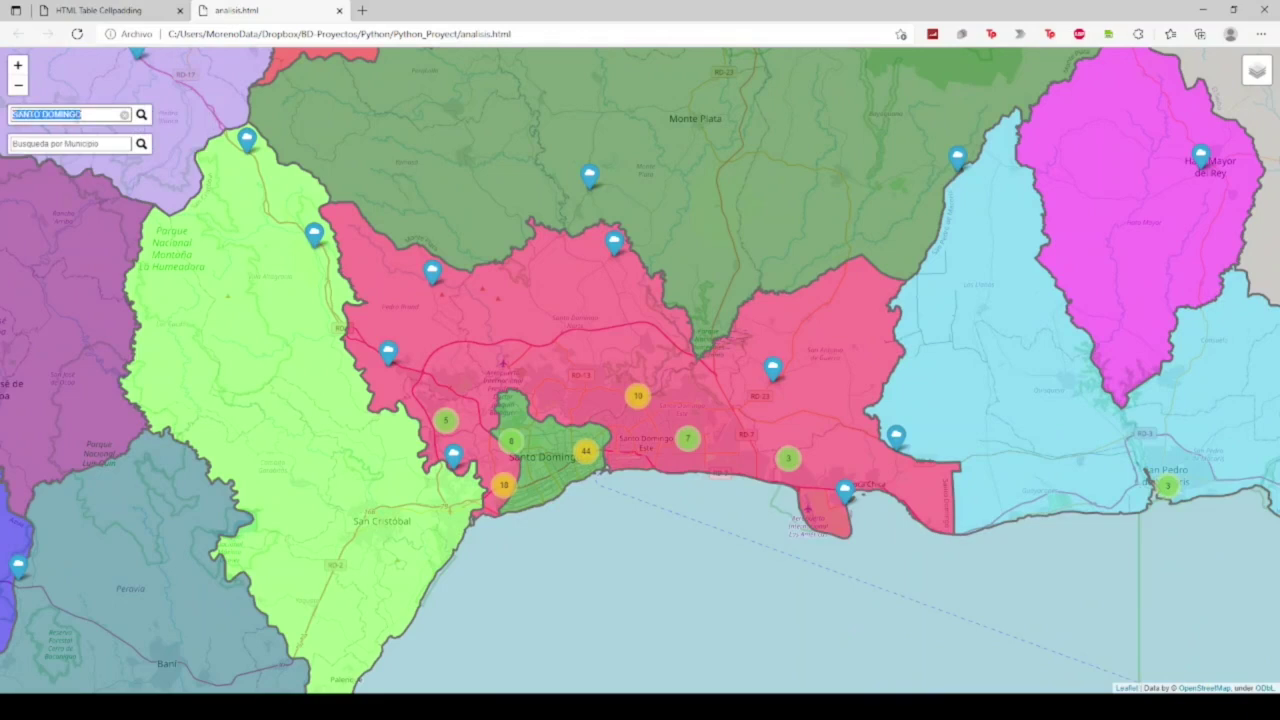
pyautogui.write('santiago')
pyautogui.click(73, 132)
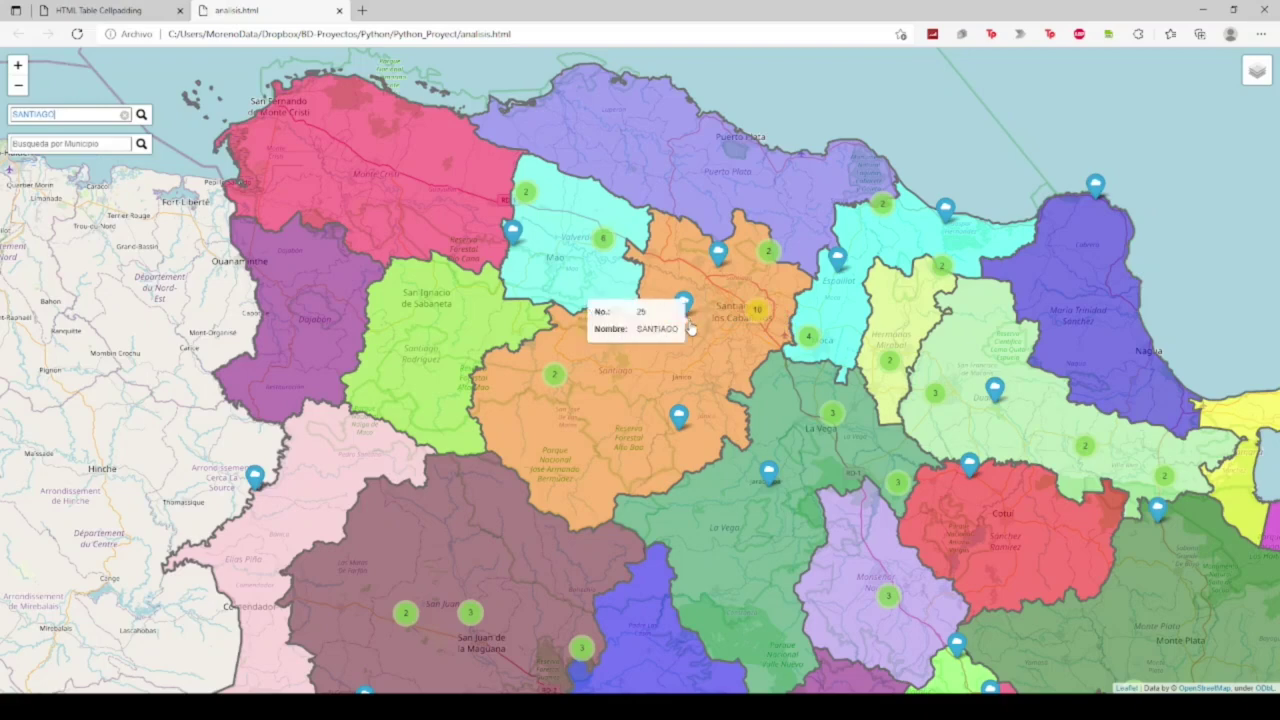
pyautogui.moveTo(1257, 70)
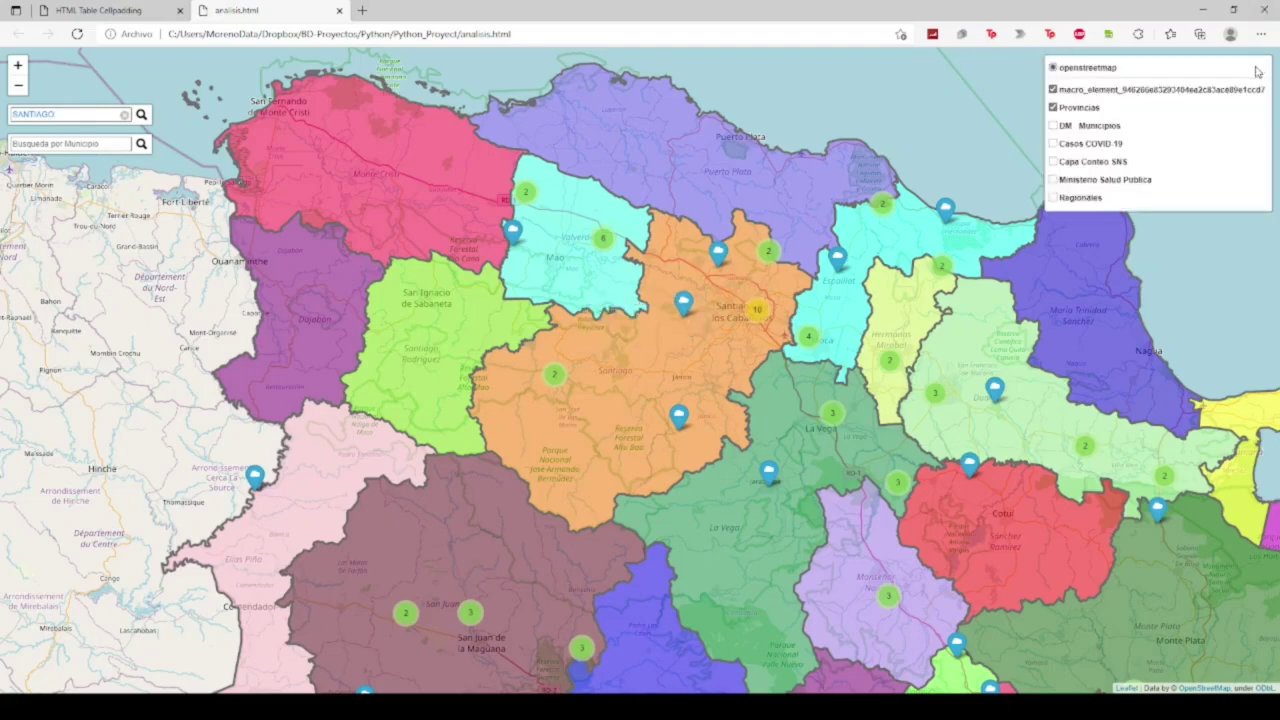
# Step: Turn off Provincias and macro_element, compare DM Municipios with Provincias, then hide DM Municipios
pyautogui.click(1052, 107)
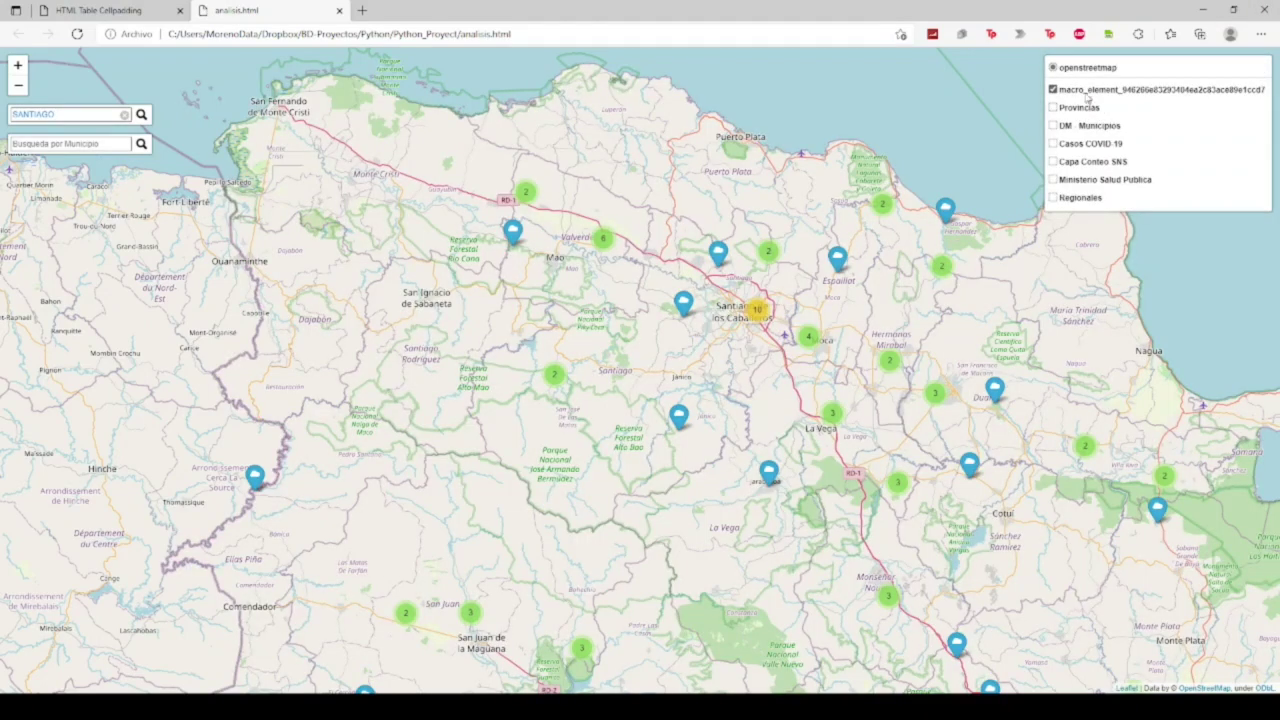
pyautogui.click(1085, 91)
pyautogui.click(1083, 127)
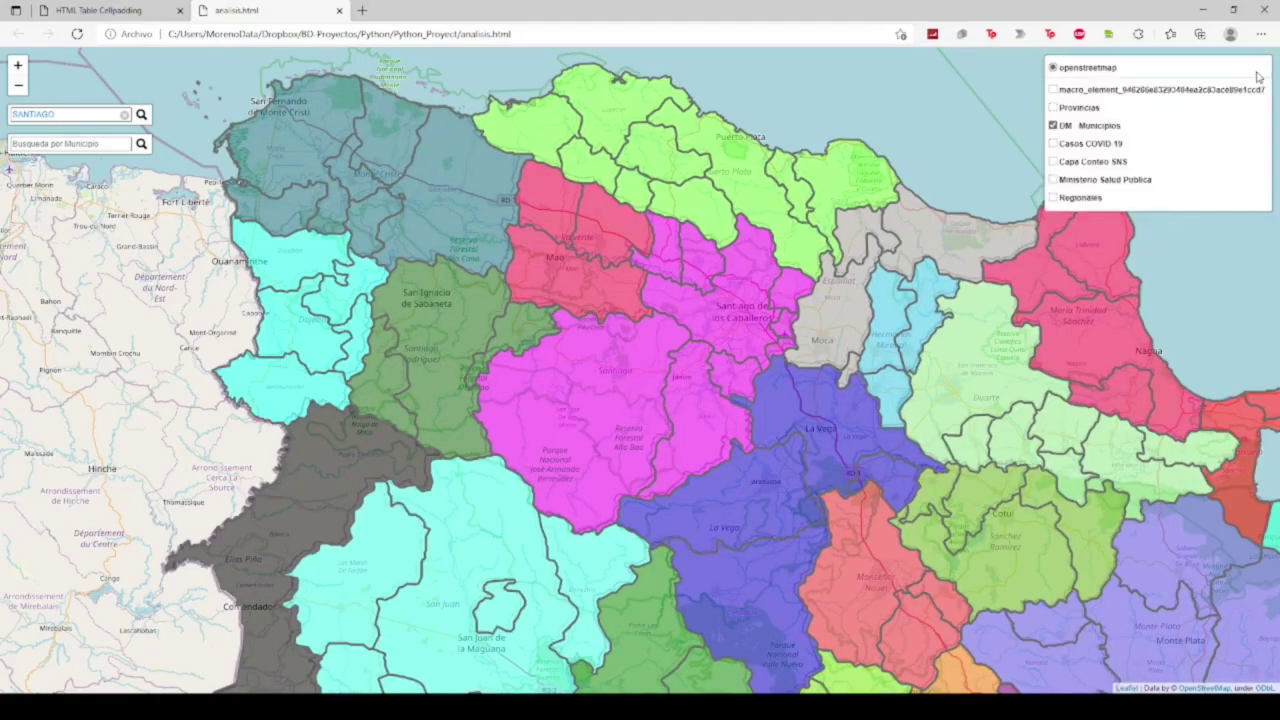
pyautogui.click(1053, 108)
pyautogui.click(1053, 108)
pyautogui.click(1083, 130)
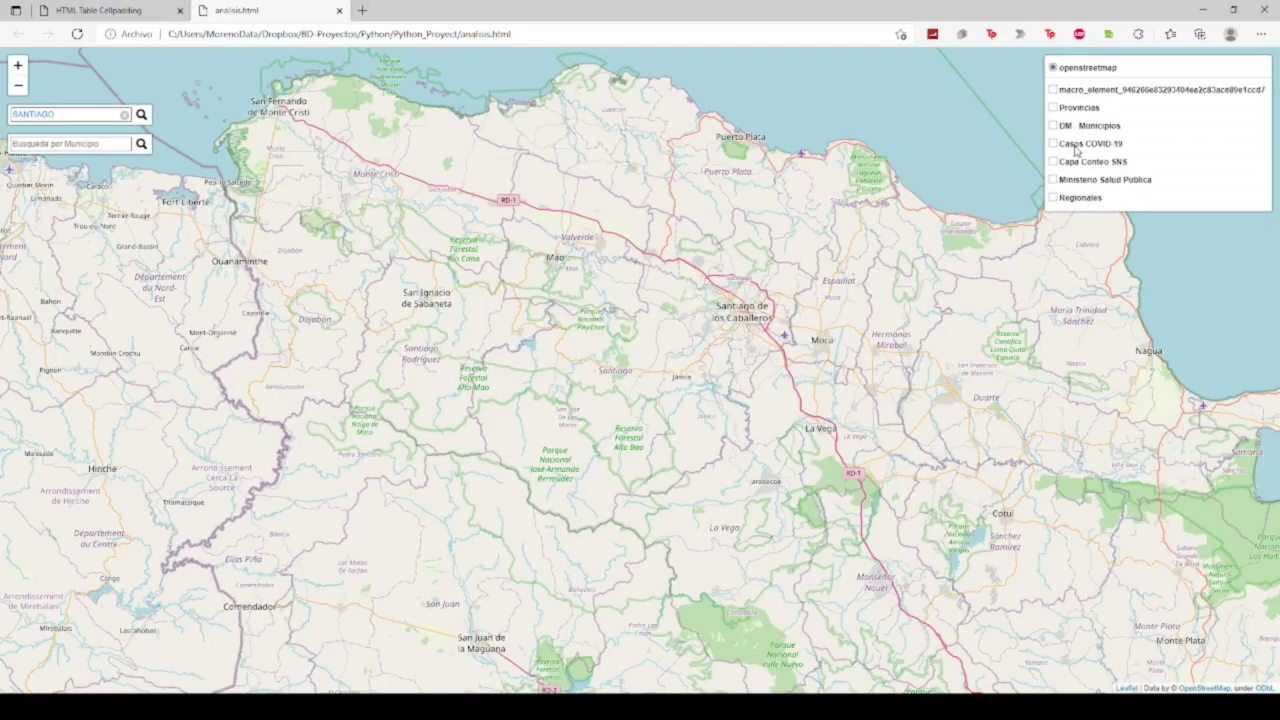
pyautogui.click(1076, 145)
pyautogui.moveTo(964, 162); pyautogui.dragTo(877, 122)
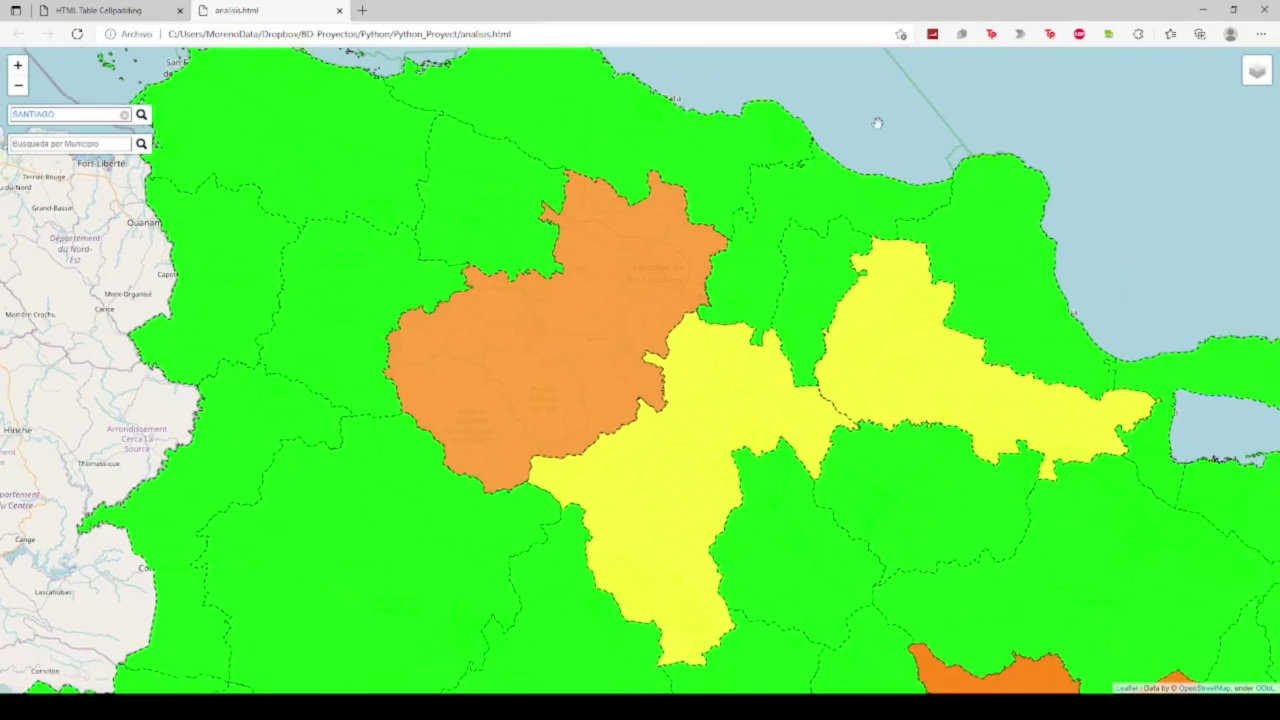
pyautogui.scroll(-2, 877, 122)
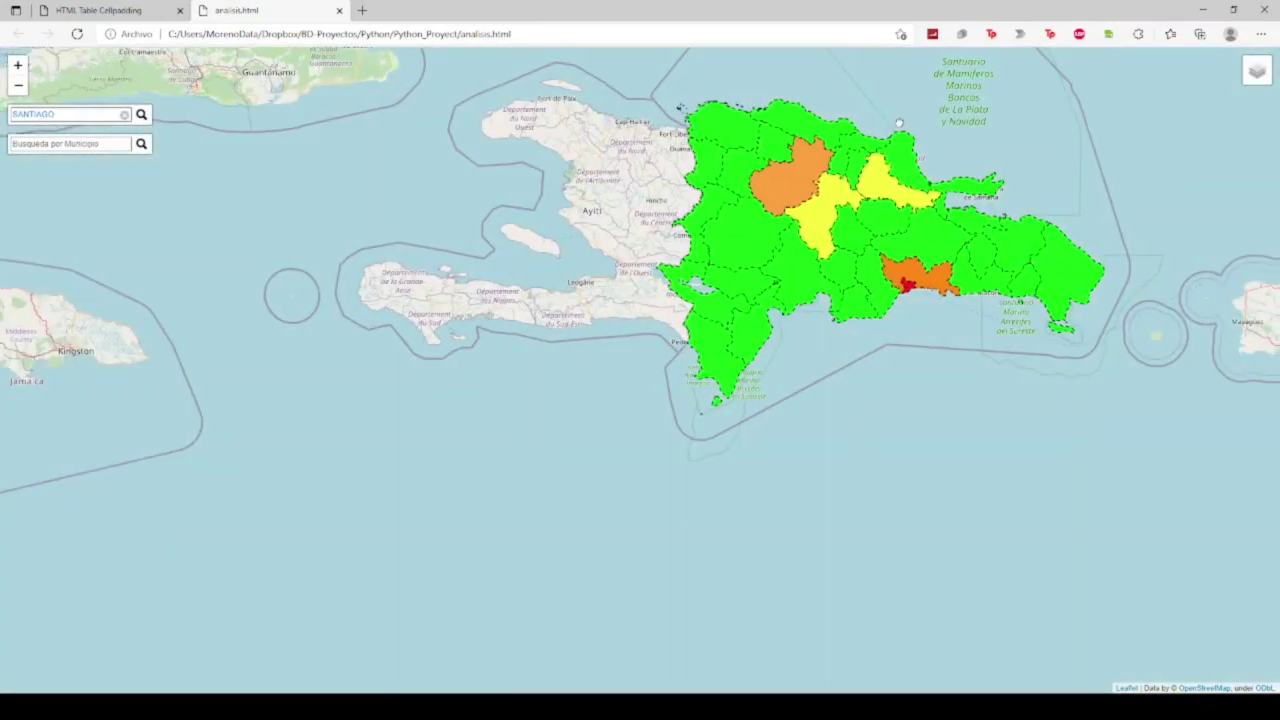
pyautogui.moveTo(899, 123); pyautogui.dragTo(871, 125)
pyautogui.scroll(1, 871, 124)
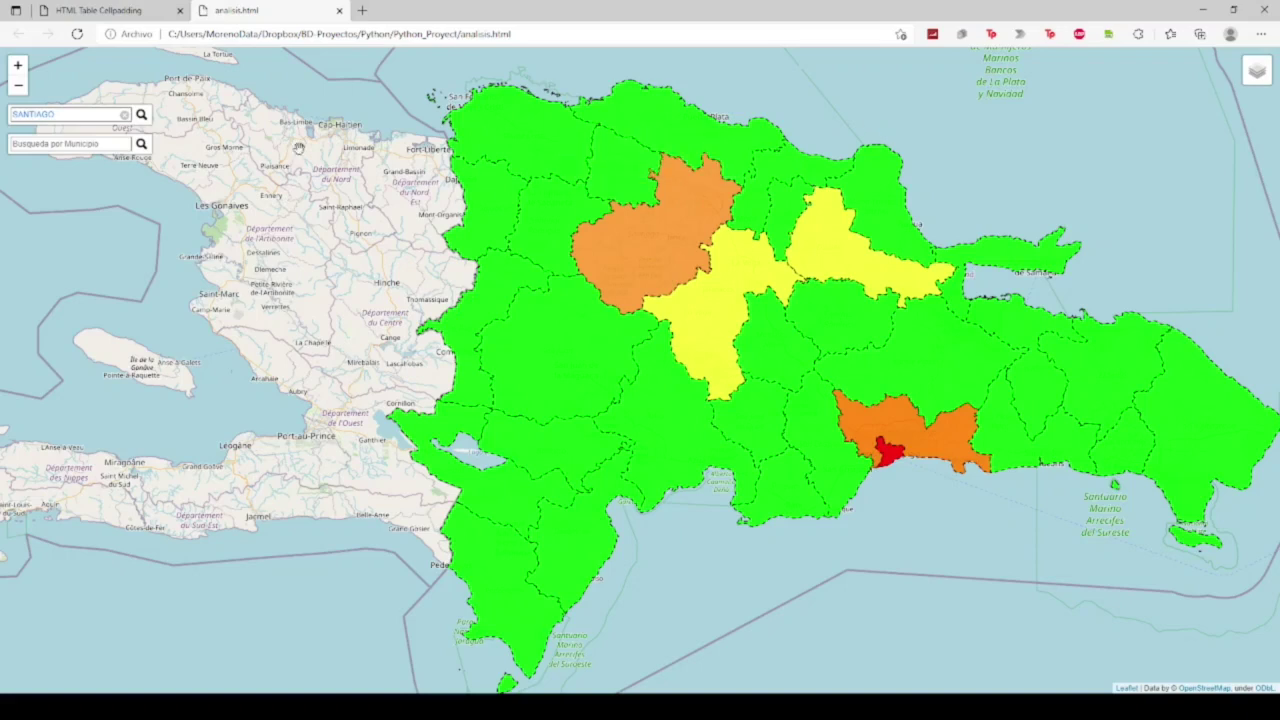
pyautogui.click(123, 115)
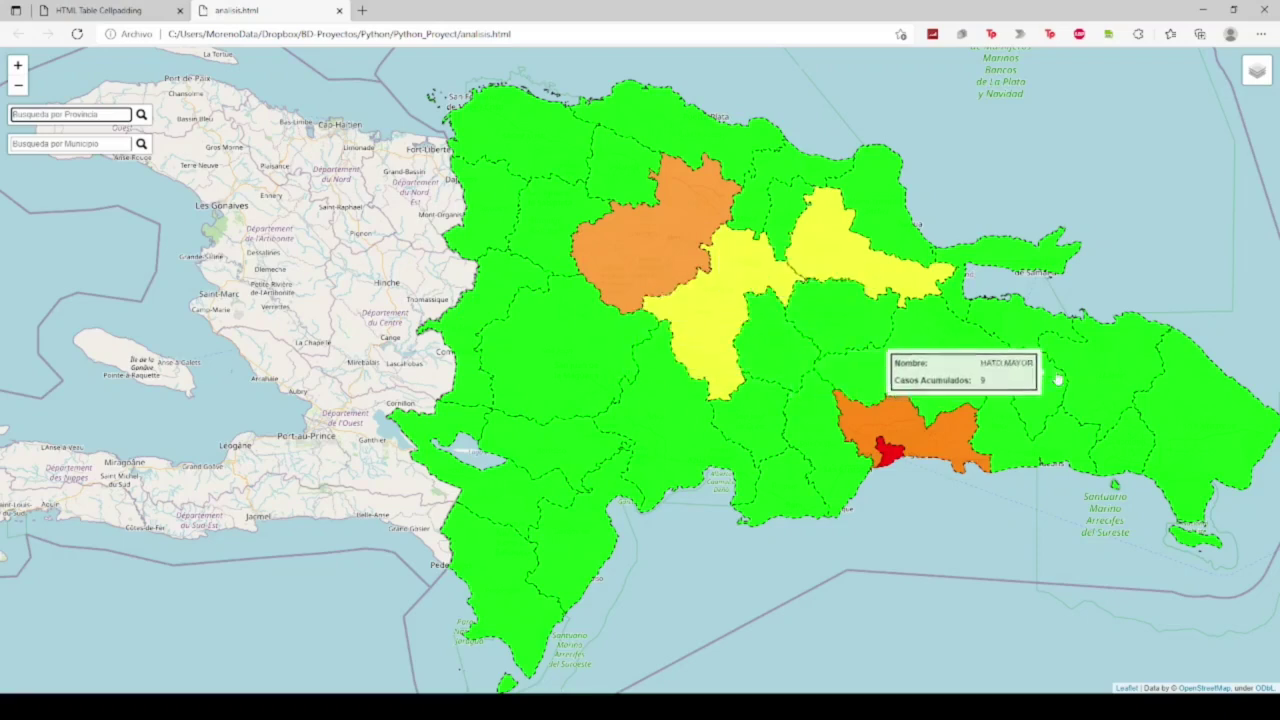
pyautogui.scroll(3, 903, 352)
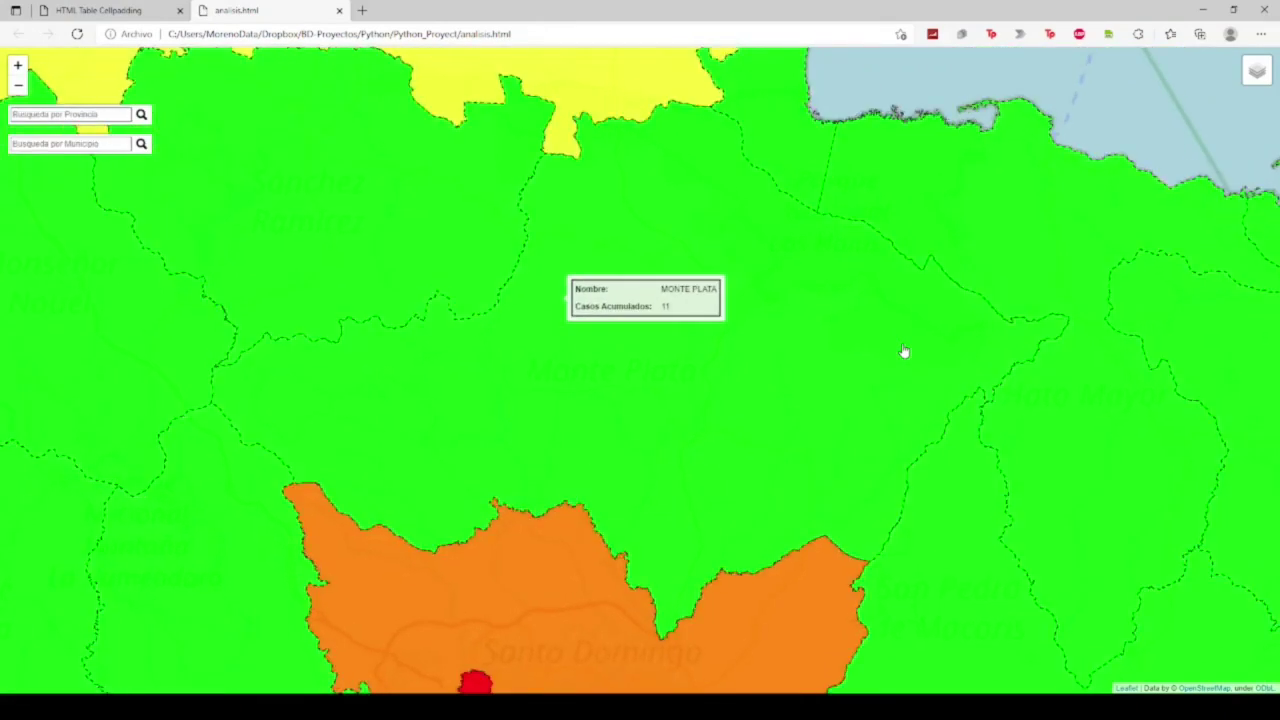
pyautogui.scroll(-2, 767, 383)
pyautogui.scroll(-1, 767, 383)
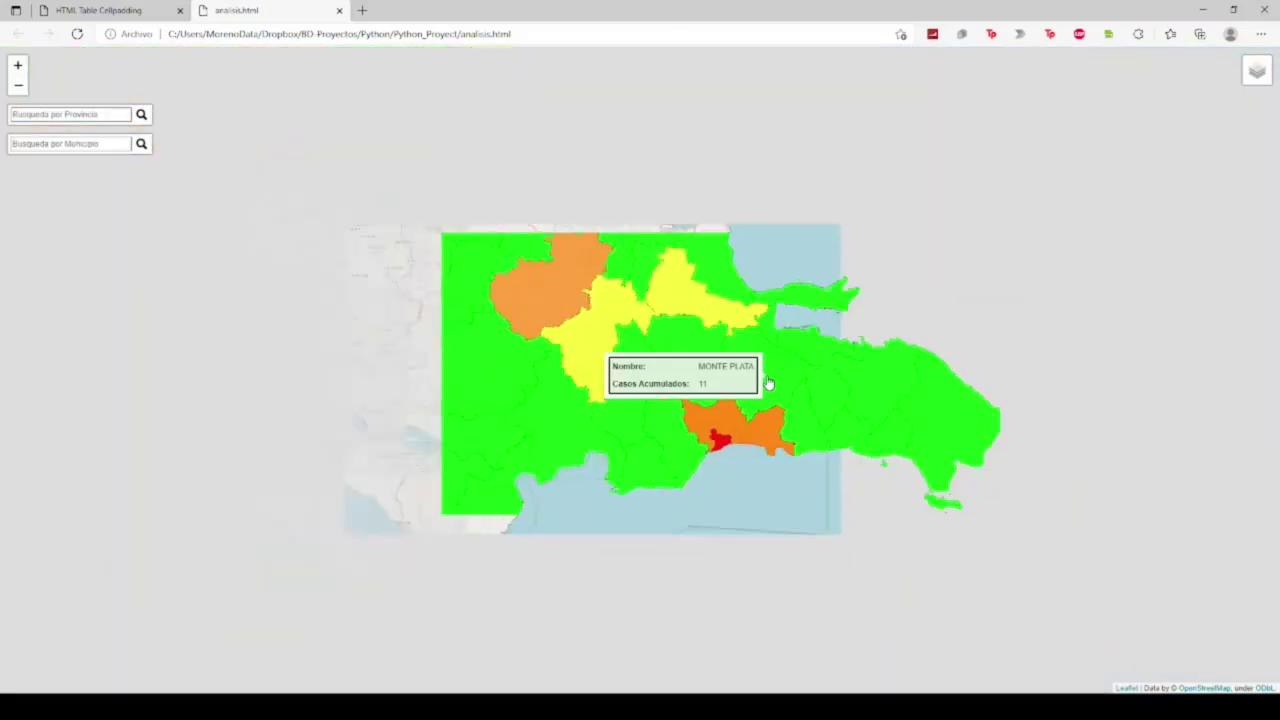
pyautogui.scroll(1, 731, 425)
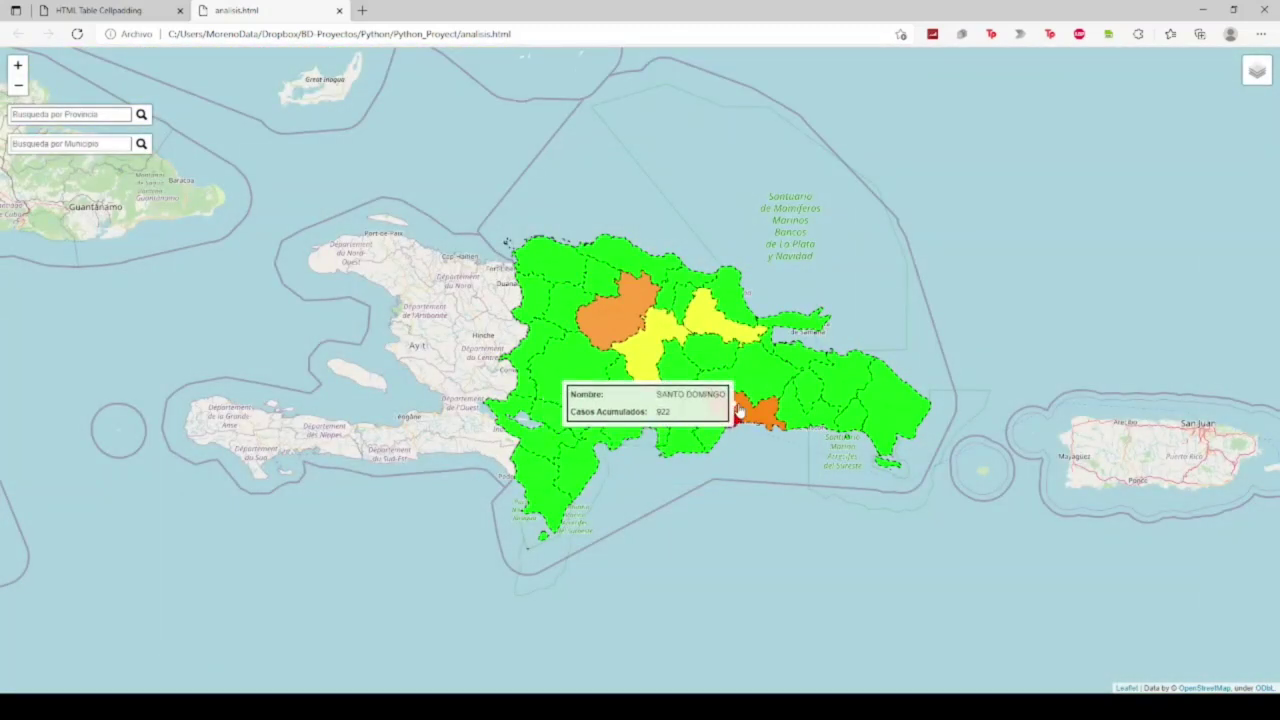
pyautogui.scroll(1, 748, 432)
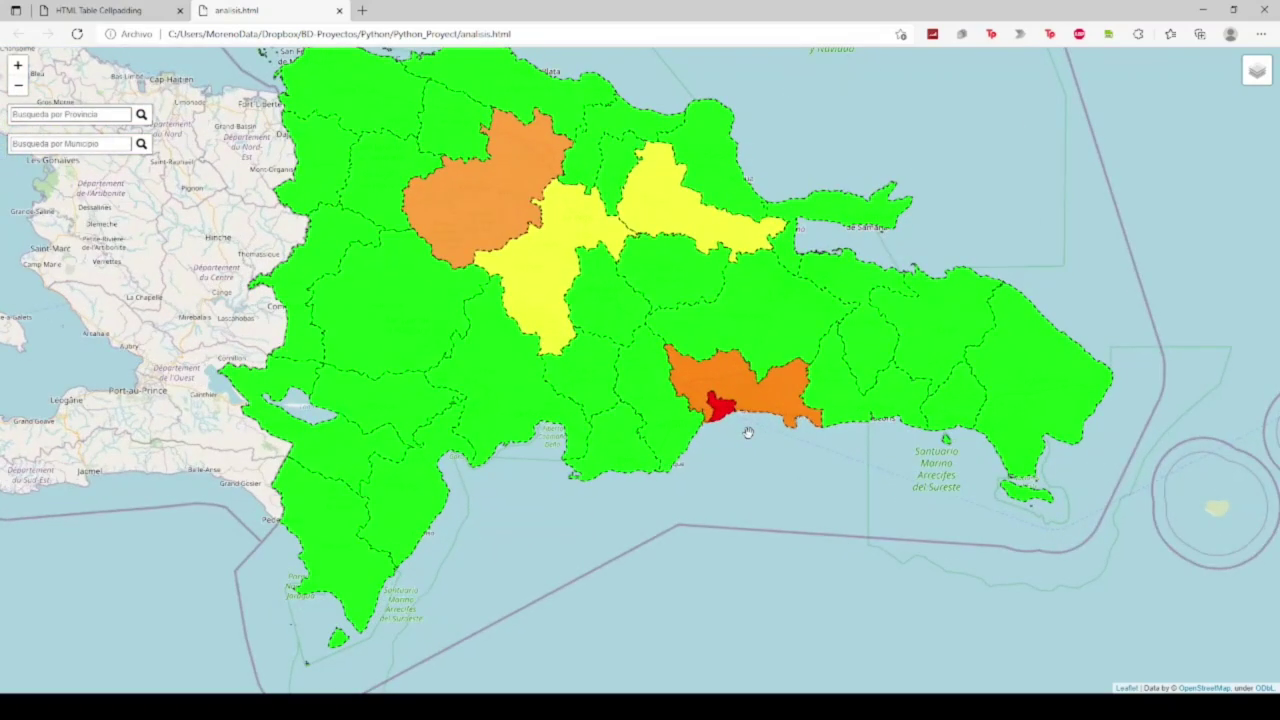
pyautogui.moveTo(748, 432); pyautogui.dragTo(752, 442)
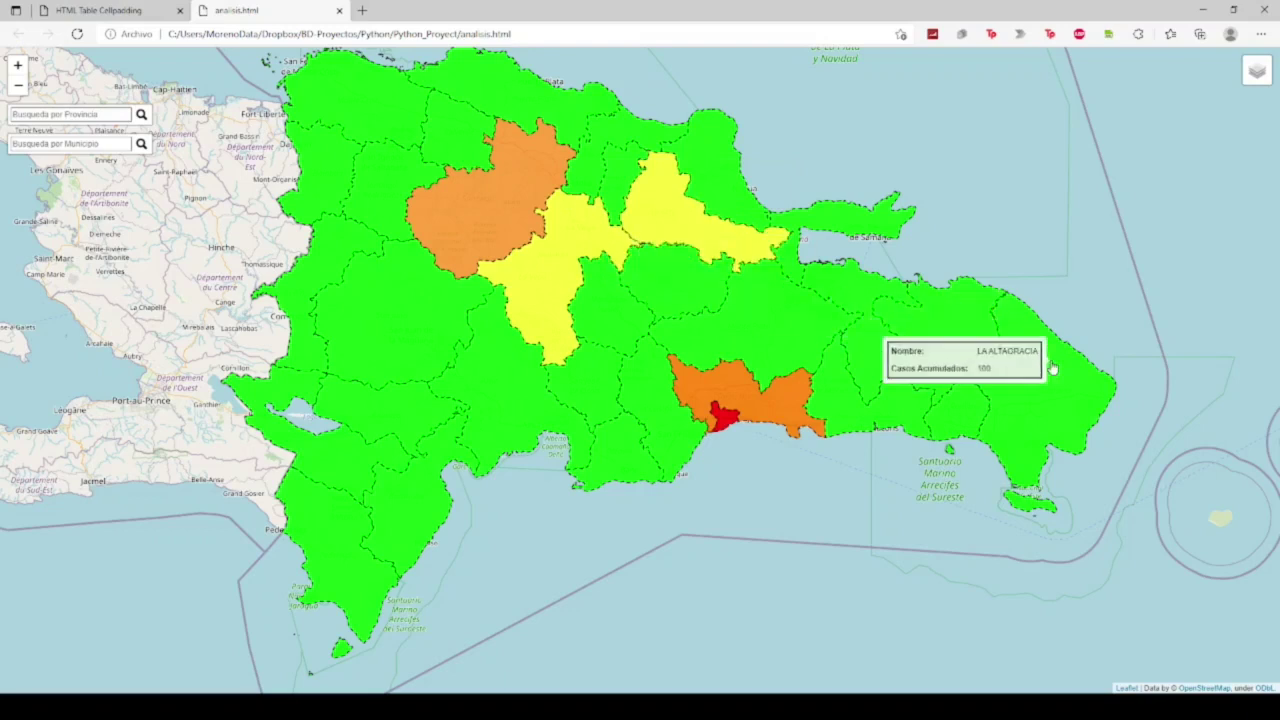
pyautogui.moveTo(1256, 70)
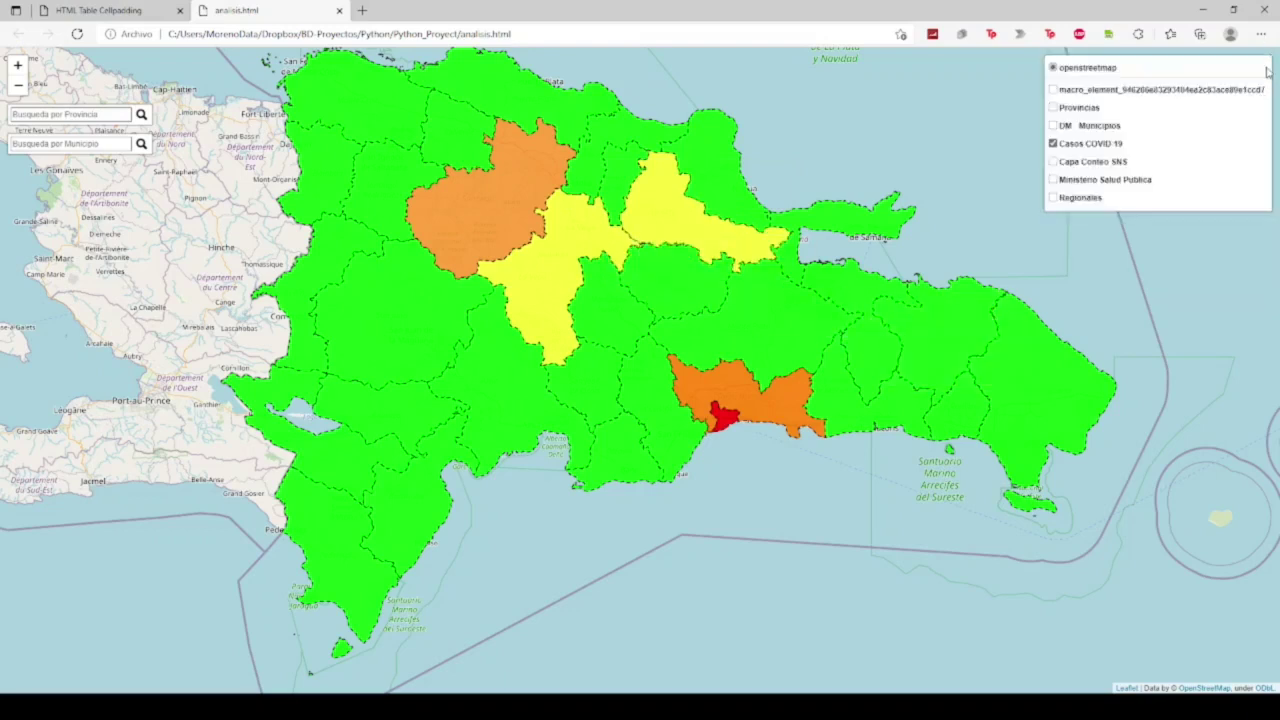
# Step: Swap the COVID-19 cases layer for Capa Conteo SNS, showing Azua's 4 hospitals
pyautogui.click(1053, 143)
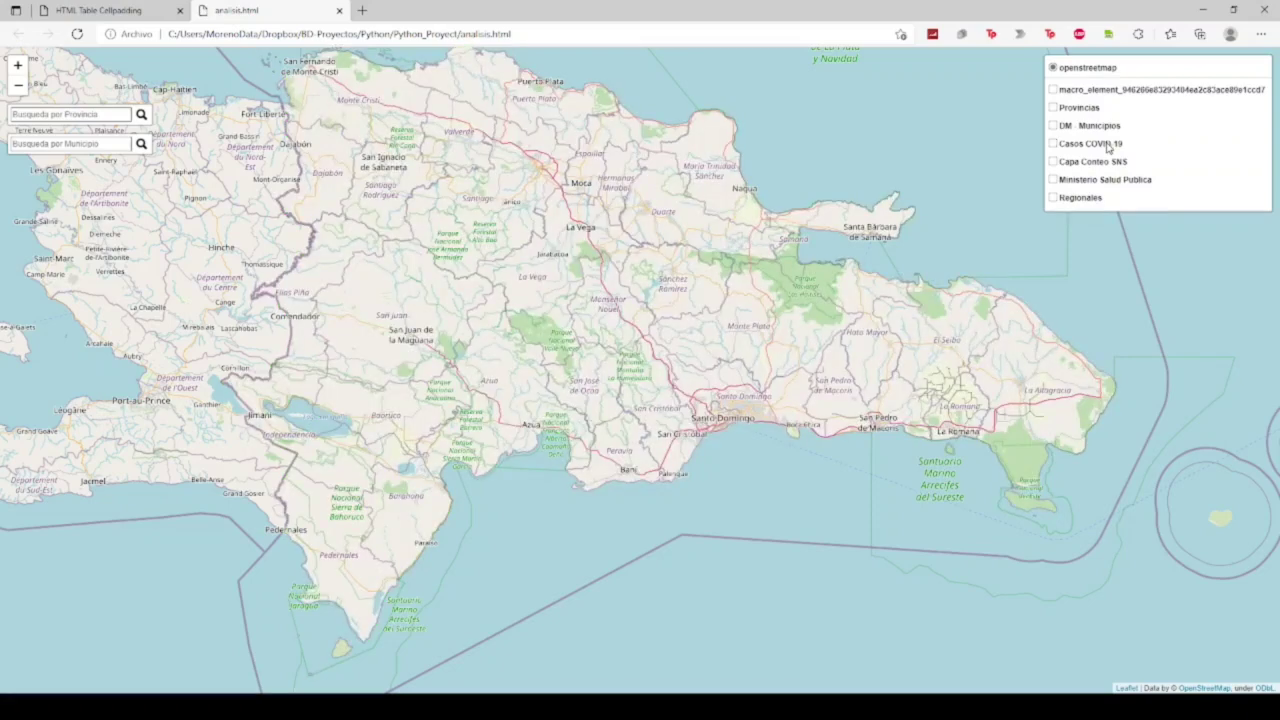
pyautogui.click(1098, 163)
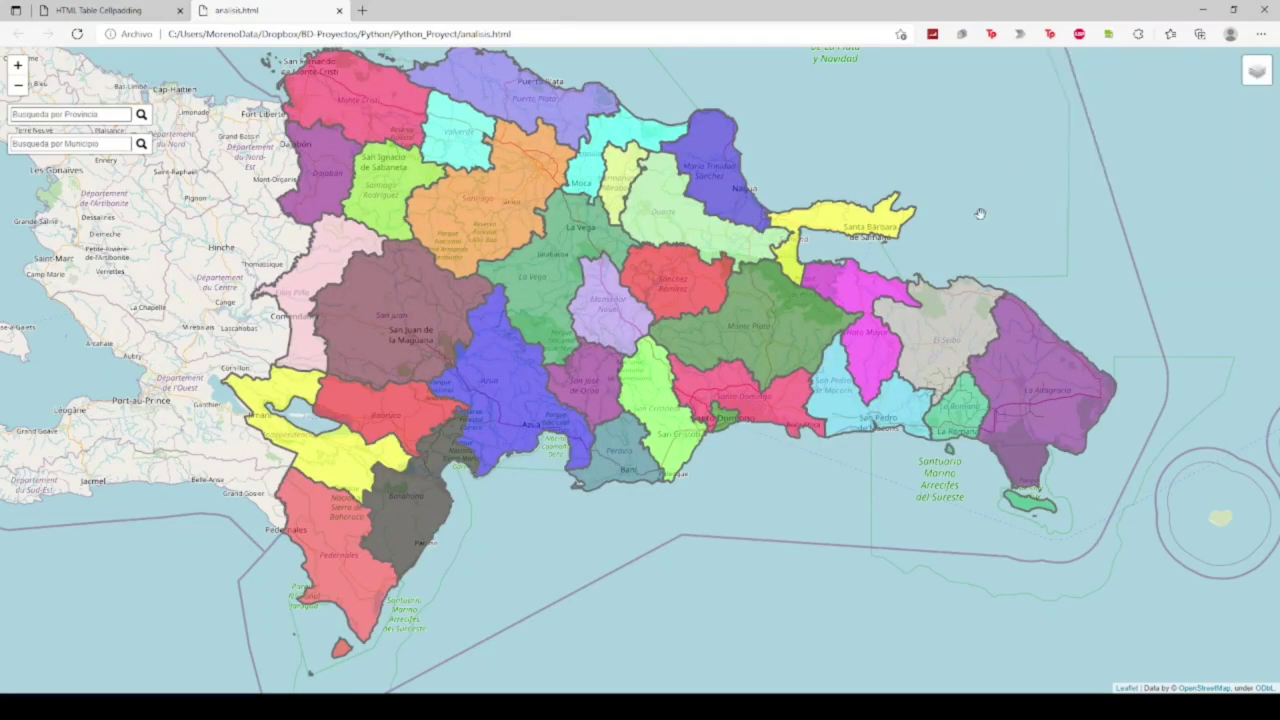
pyautogui.scroll(1, 980, 213)
pyautogui.scroll(-1, 980, 213)
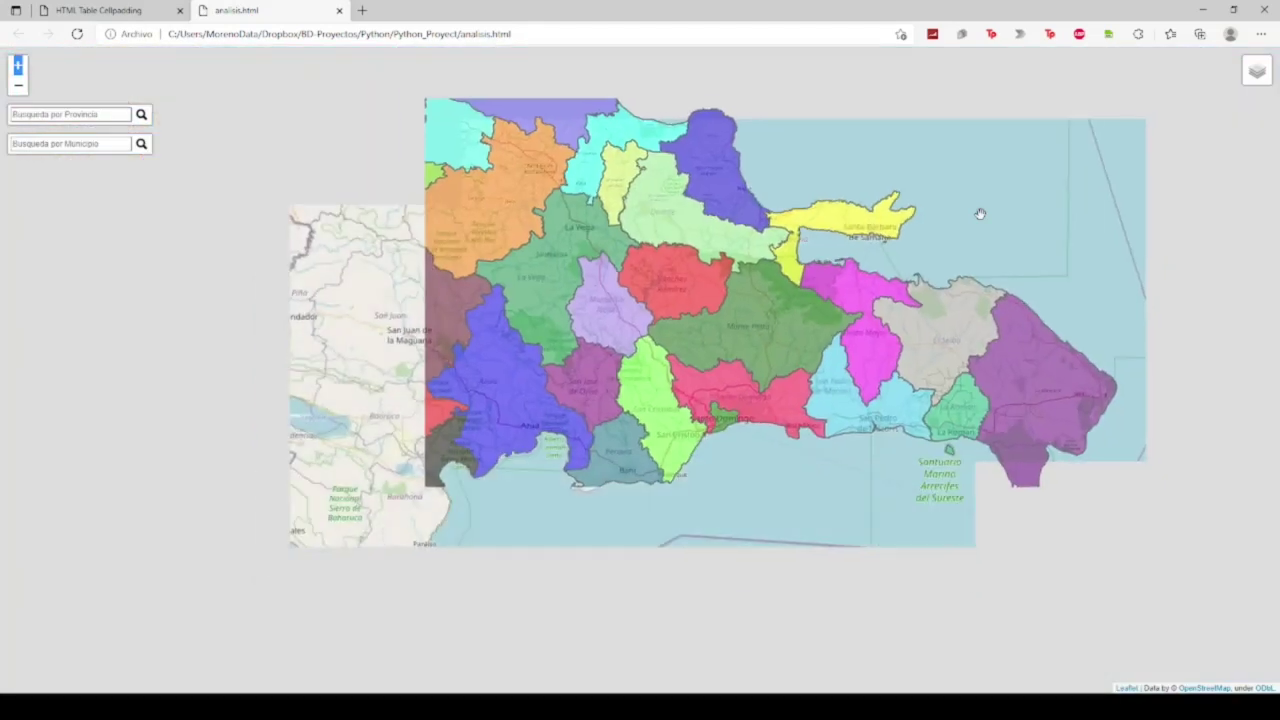
pyautogui.moveTo(980, 213); pyautogui.dragTo(1016, 224)
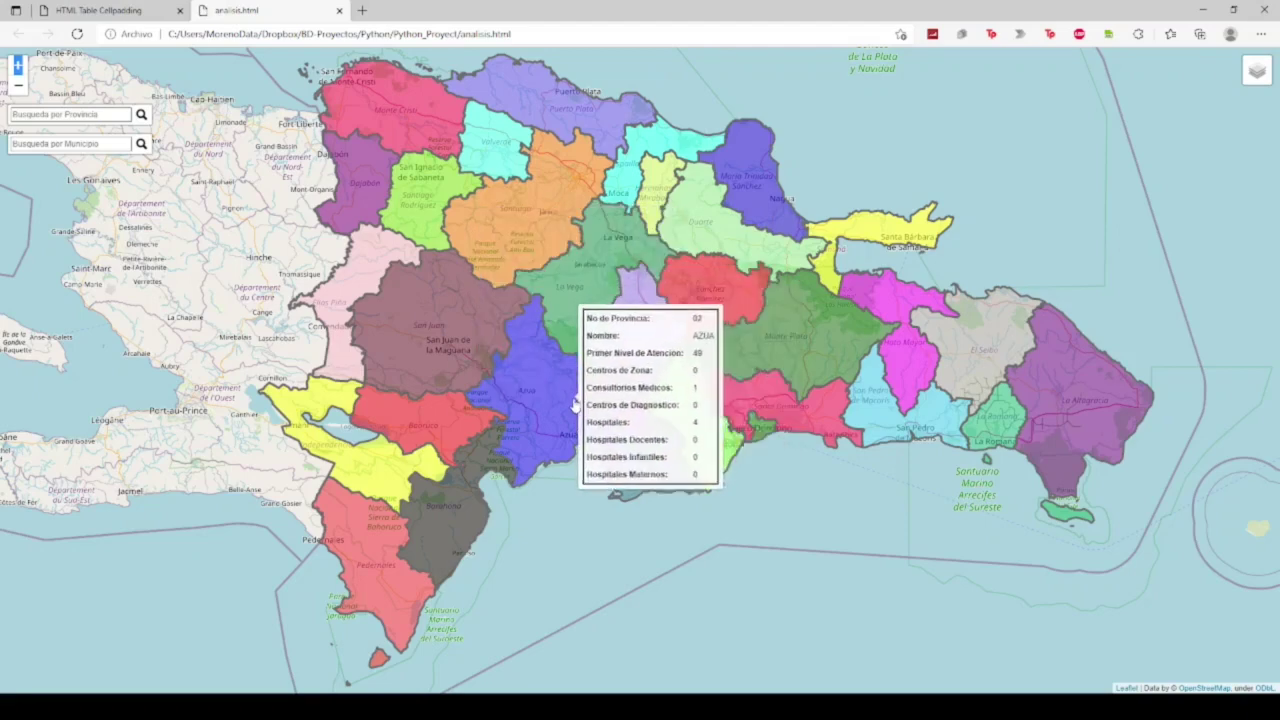
# Step: Pan the map to centre the whole Dominican Republic, Pedernales to La Altagracia
pyautogui.scroll(1, 570, 410)
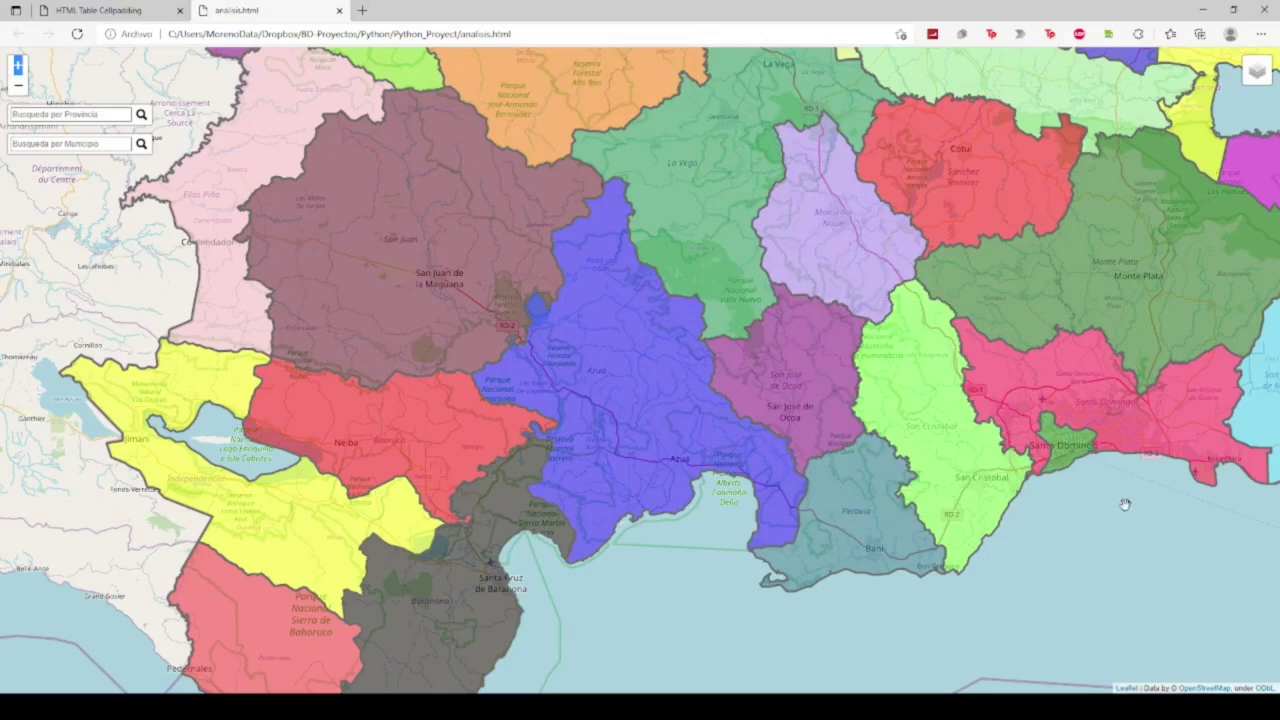
pyautogui.scroll(-1, 1125, 504)
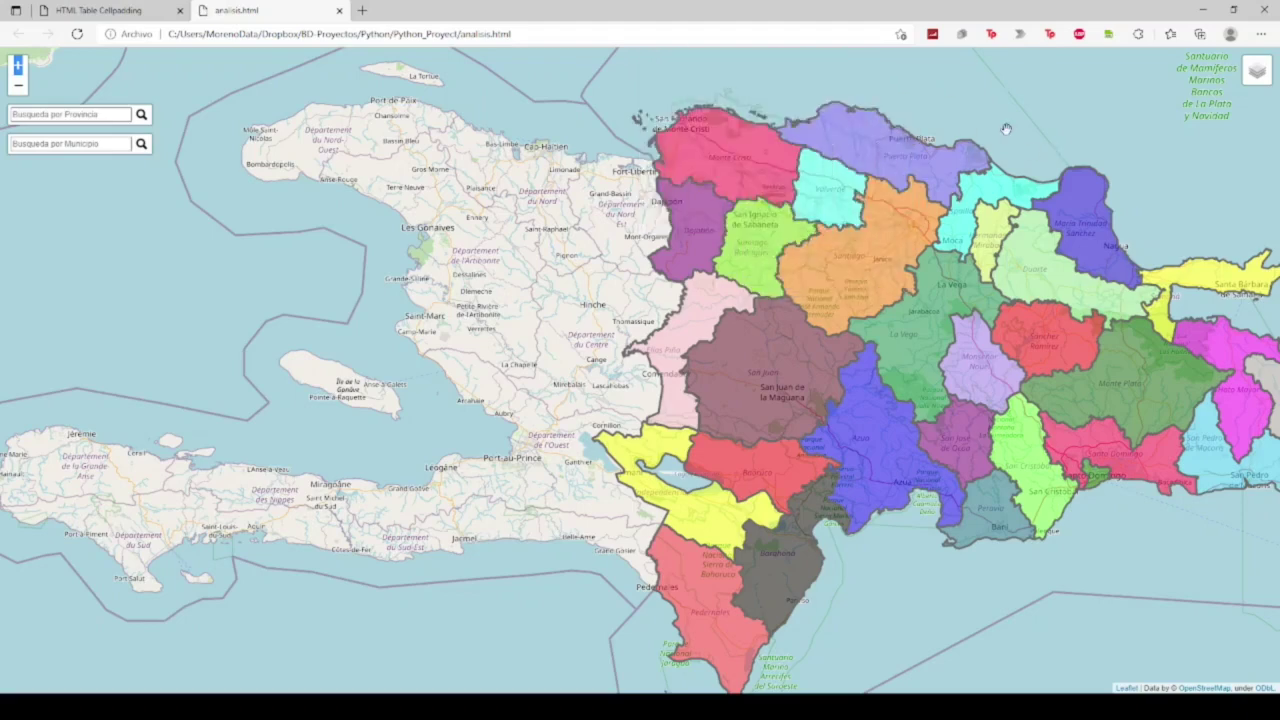
pyautogui.moveTo(929, 167); pyautogui.dragTo(779, 177)
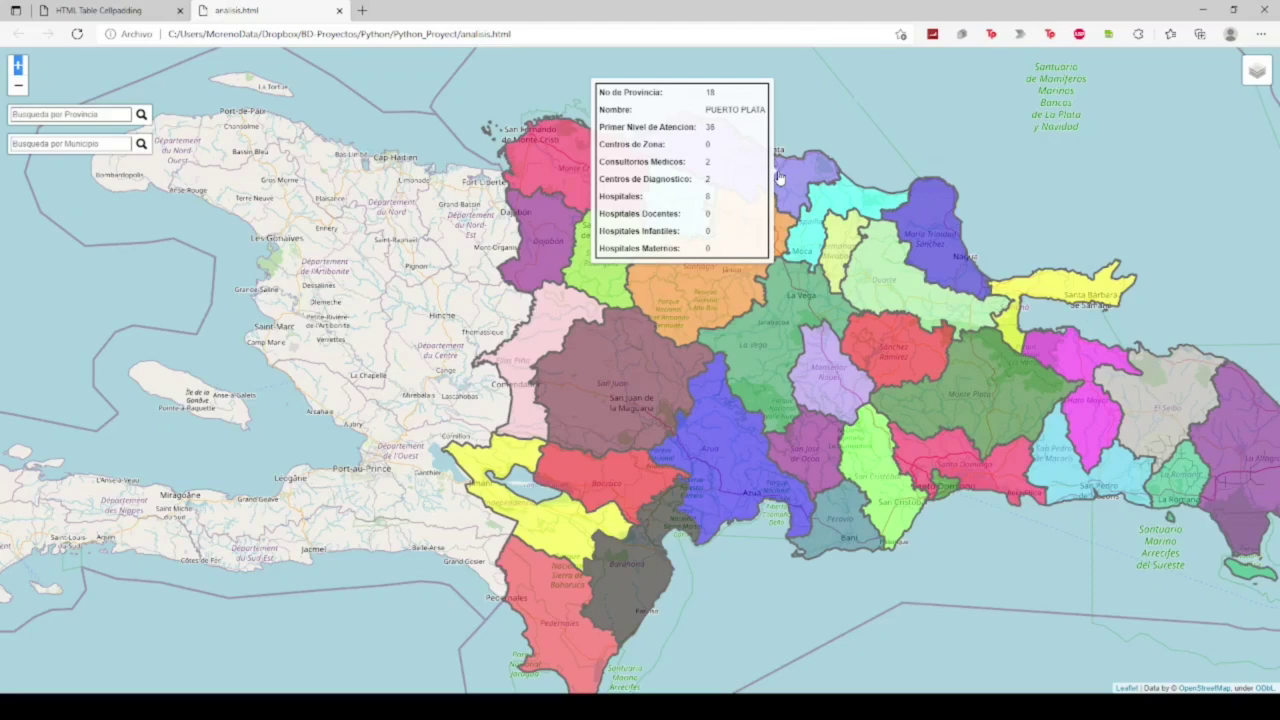
pyautogui.moveTo(966, 143); pyautogui.dragTo(818, 118)
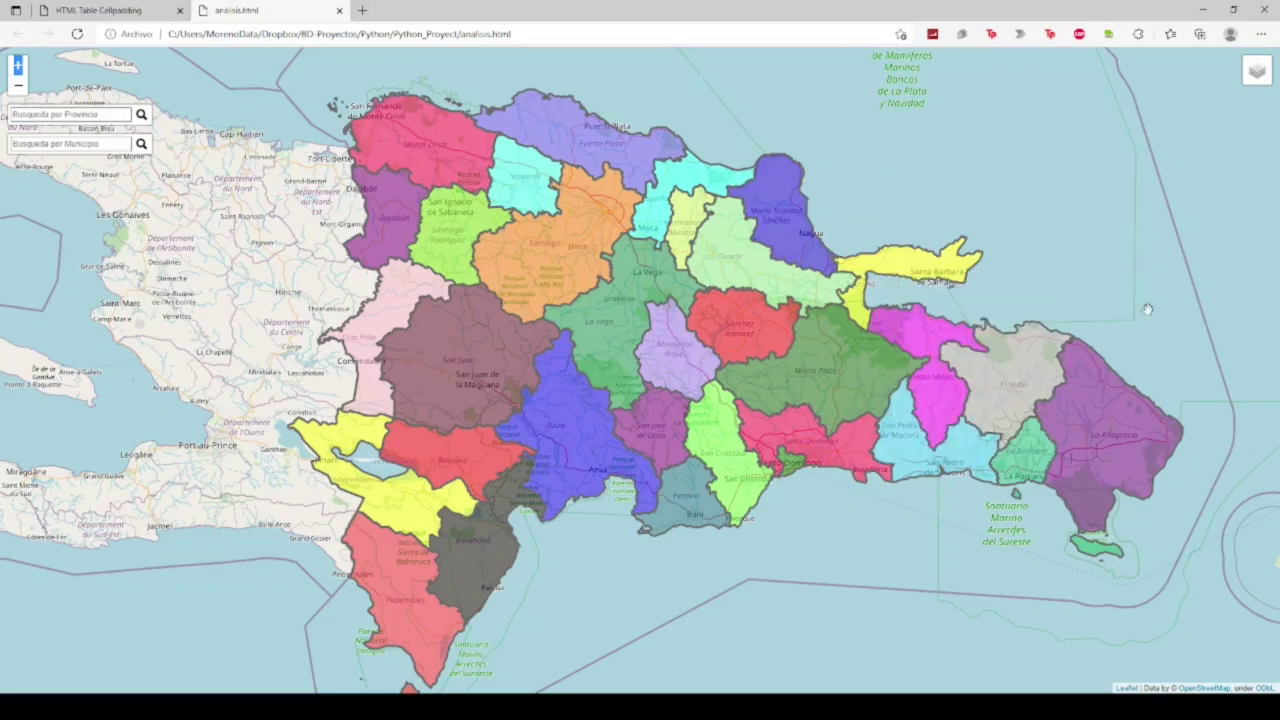
pyautogui.moveTo(1145, 305); pyautogui.dragTo(1167, 263)
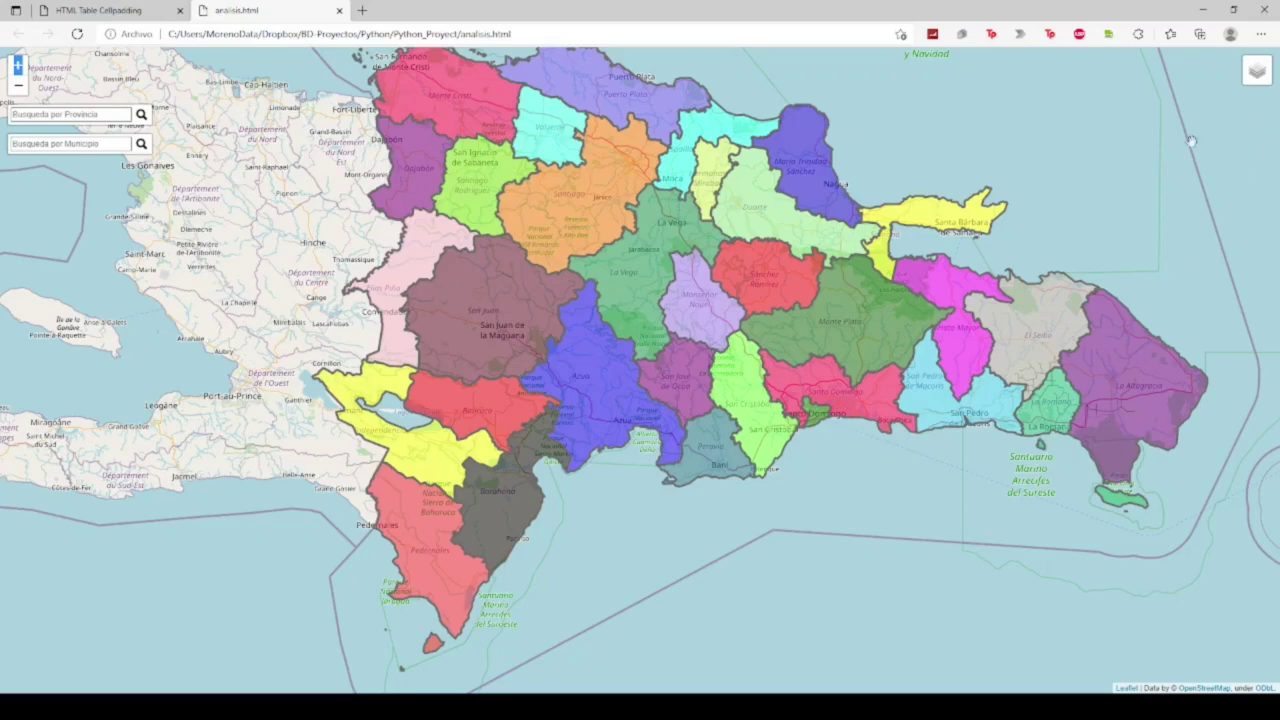
pyautogui.moveTo(1256, 70)
pyautogui.click(1086, 164)
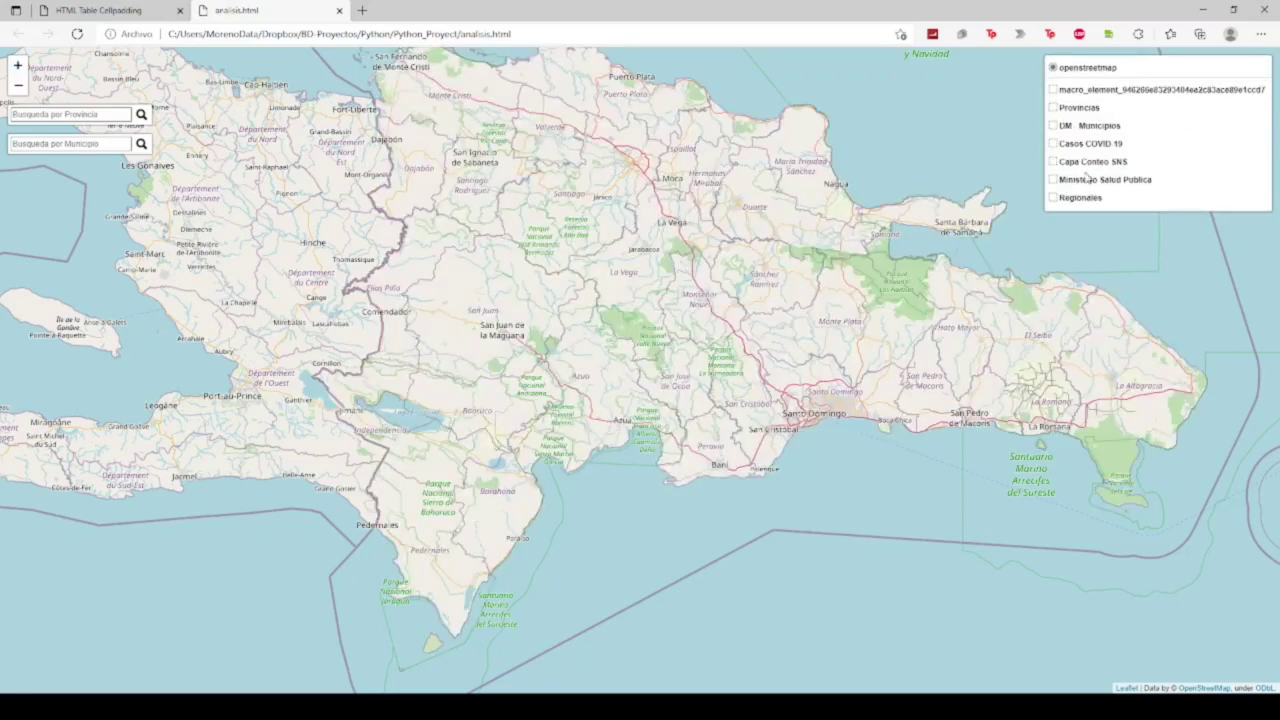
pyautogui.click(1082, 198)
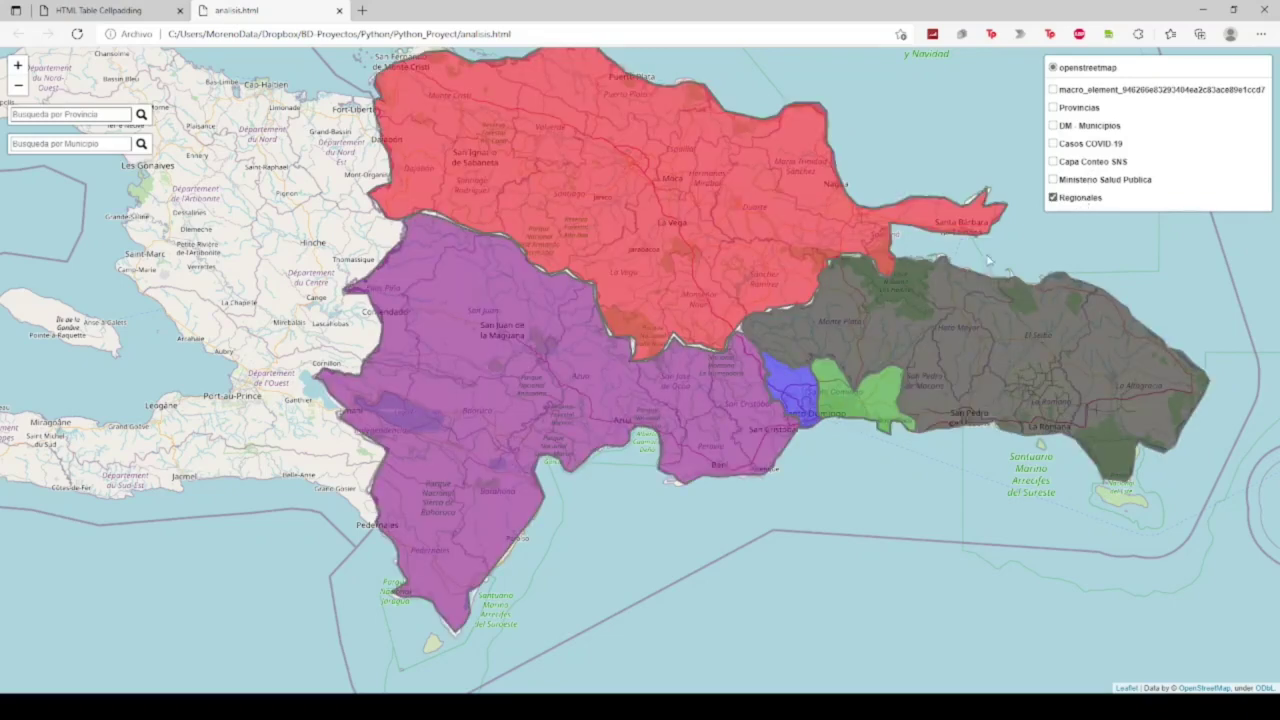
pyautogui.scroll(1, 840, 352)
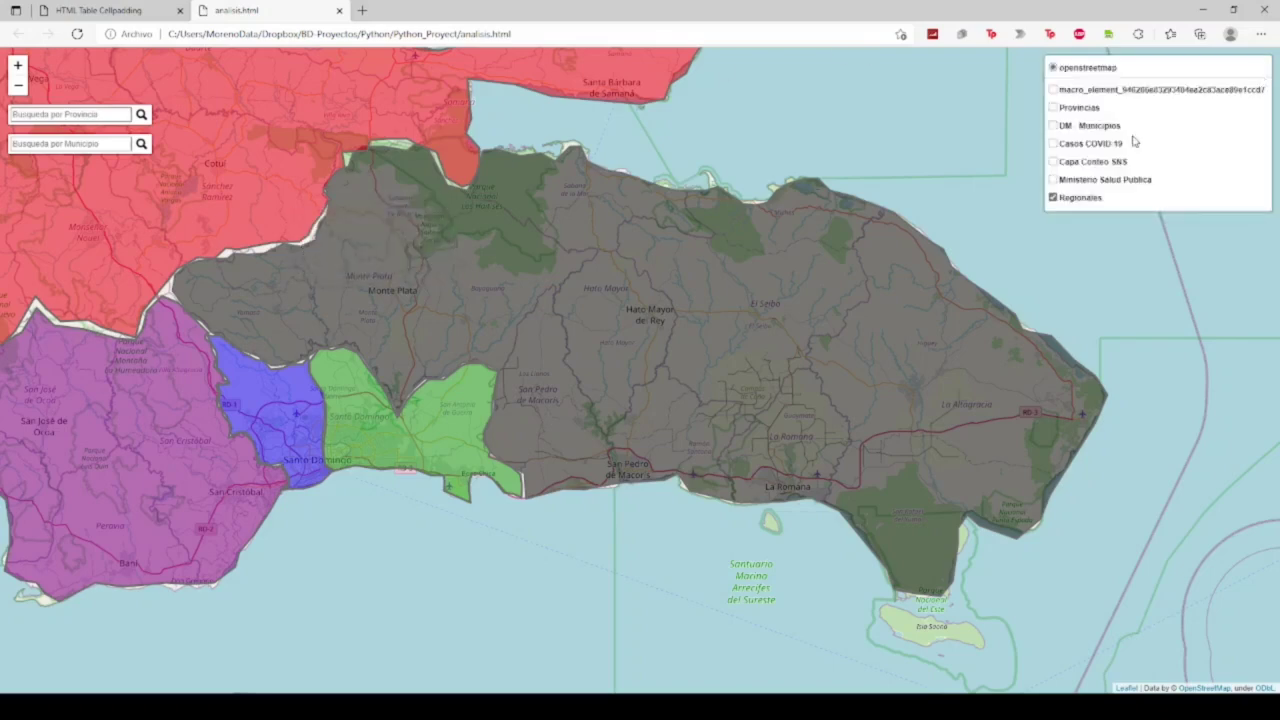
pyautogui.scroll(-2, 935, 191)
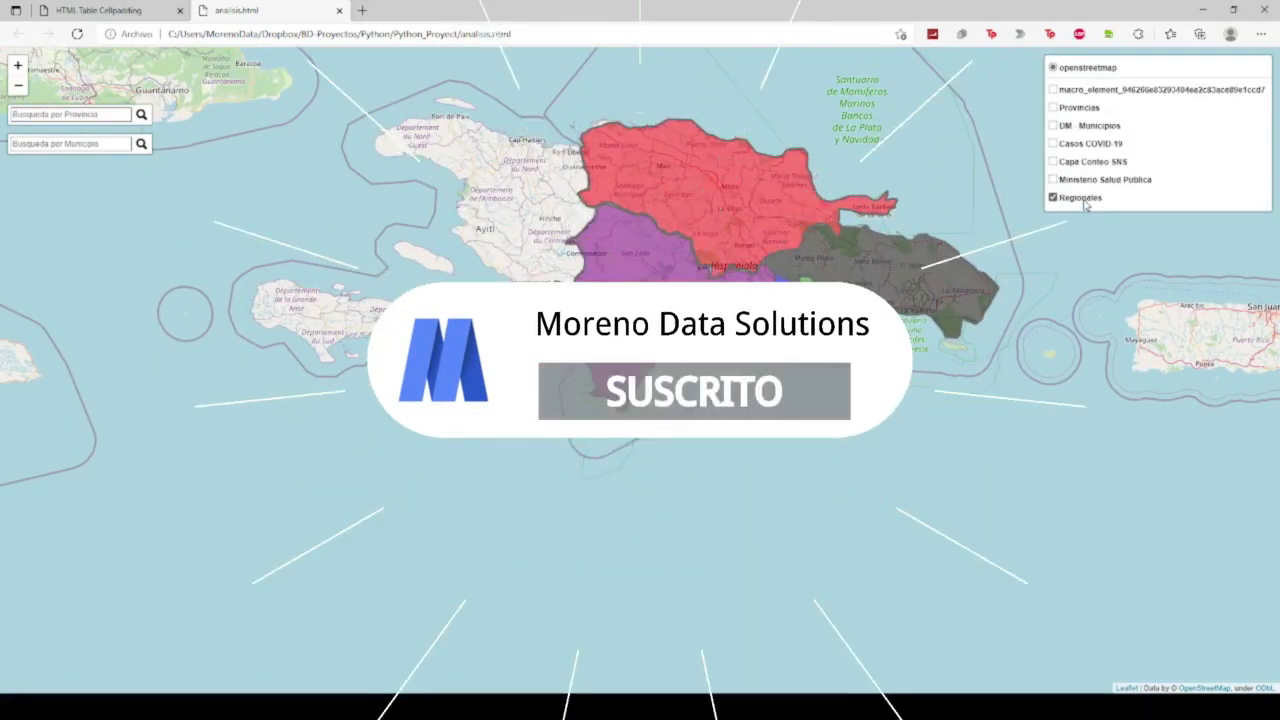
pyautogui.click(1085, 204)
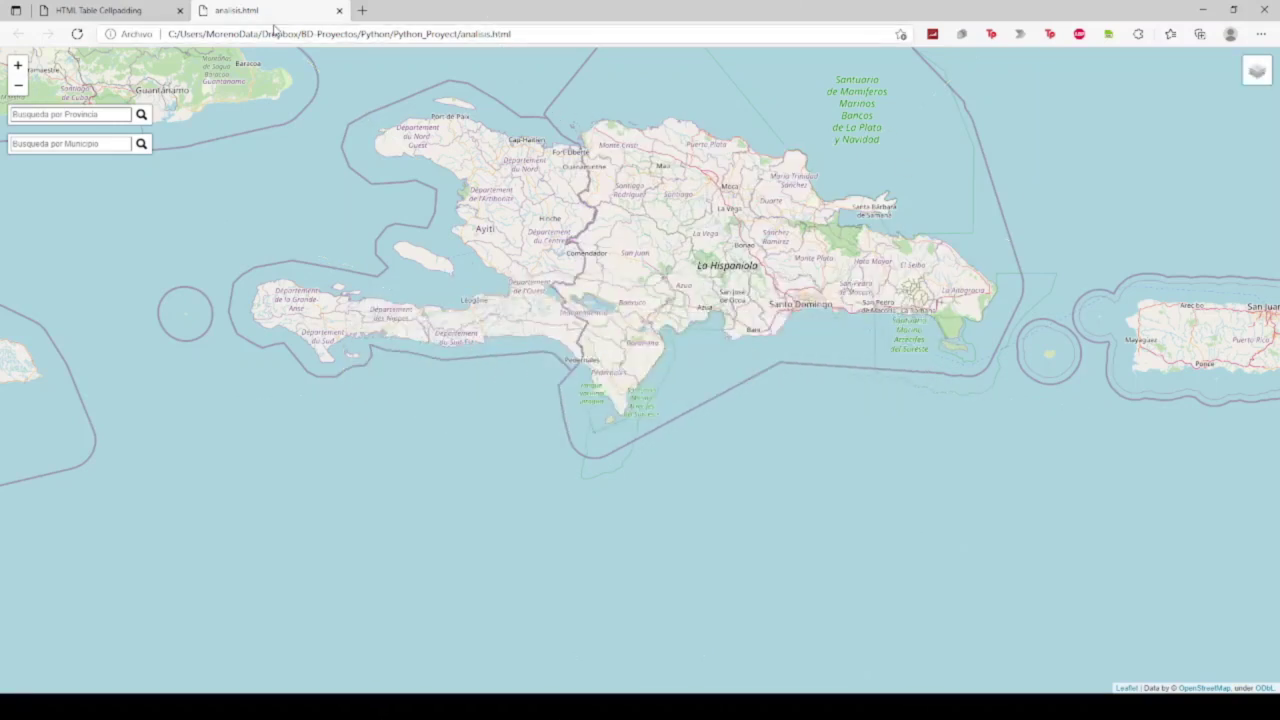
# Step: On the covid-19.html map, inspect two facility markers in northern Santo Domingo
pyautogui.click(129, 19)
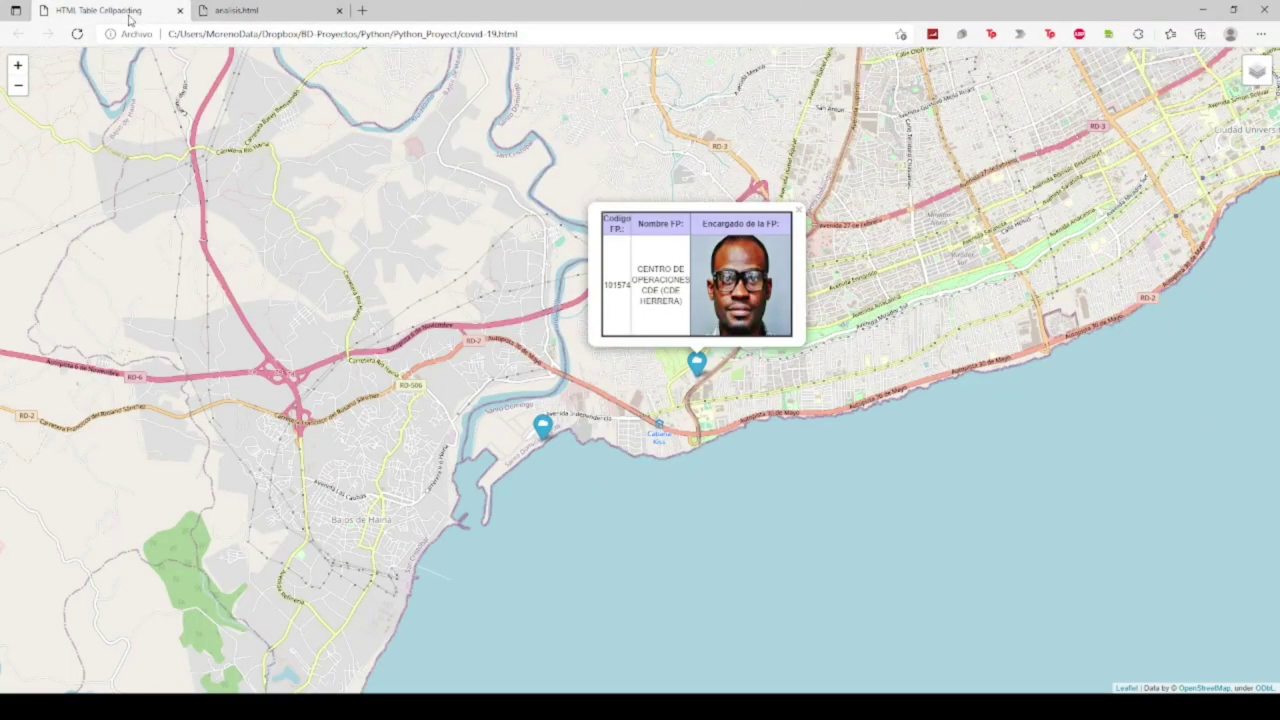
pyautogui.click(875, 273)
pyautogui.scroll(3, 875, 273)
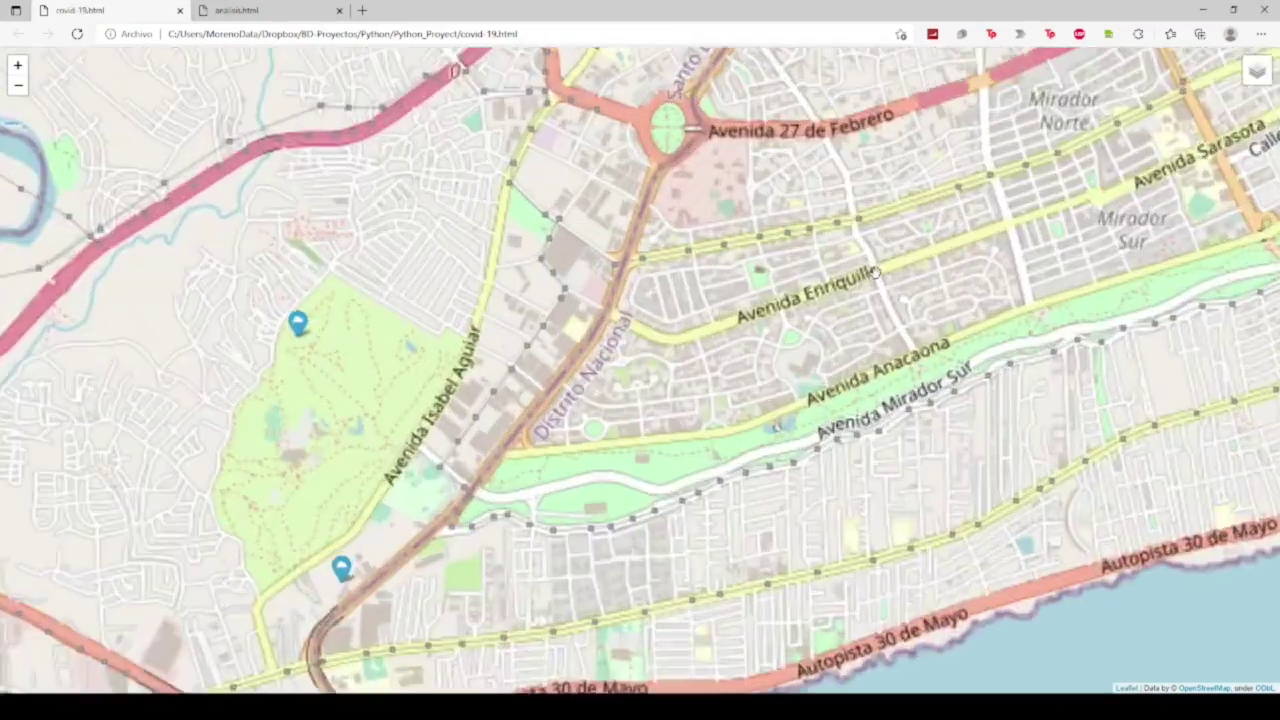
pyautogui.scroll(-3, 875, 273)
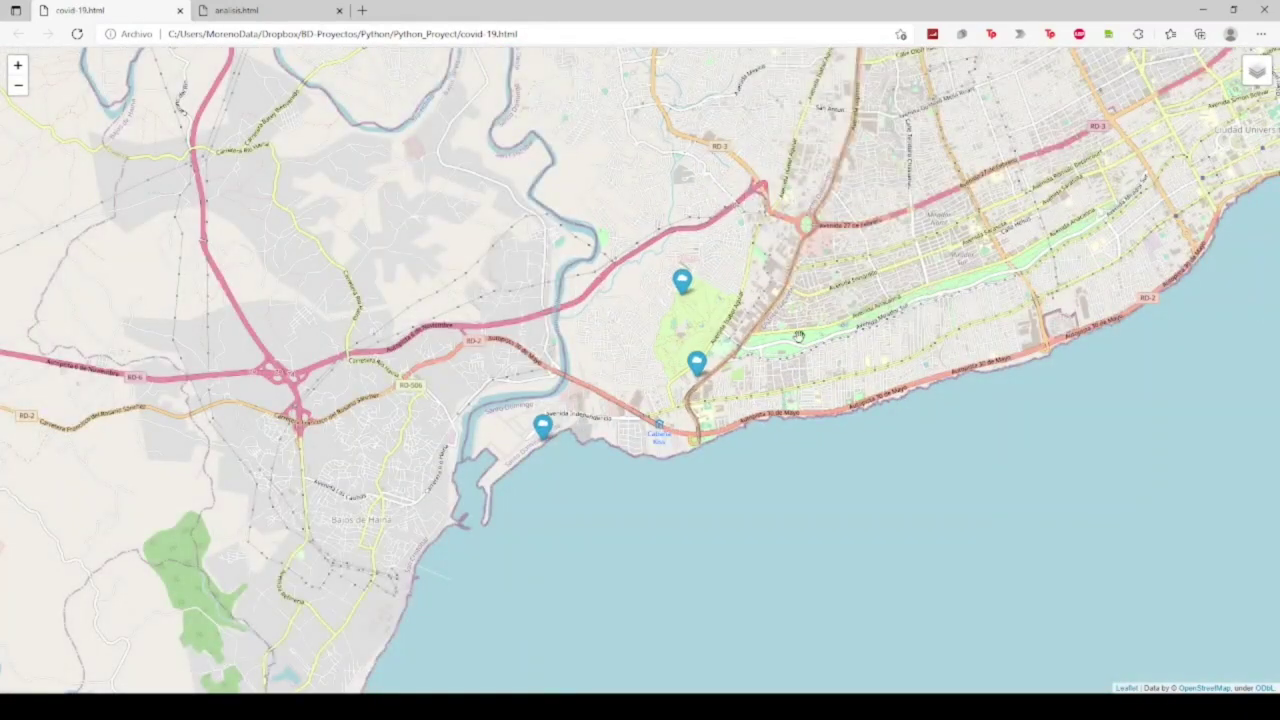
pyautogui.moveTo(798, 335); pyautogui.dragTo(745, 460)
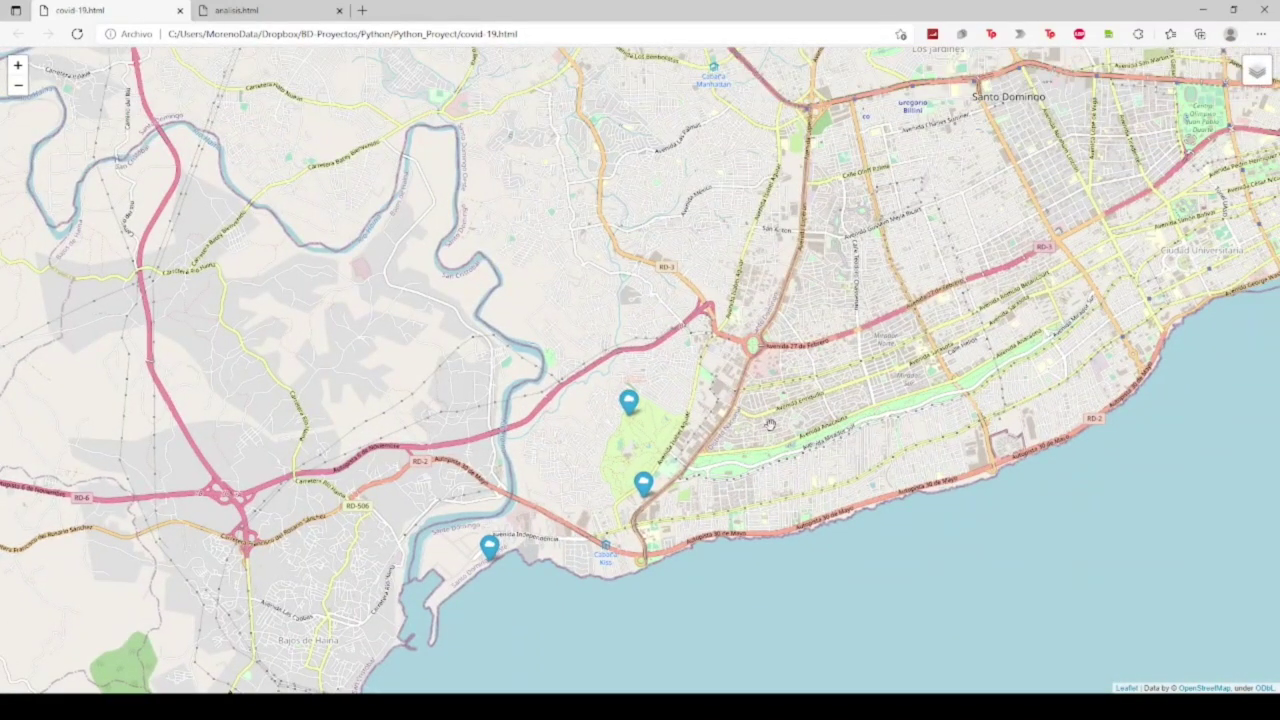
pyautogui.click(630, 403)
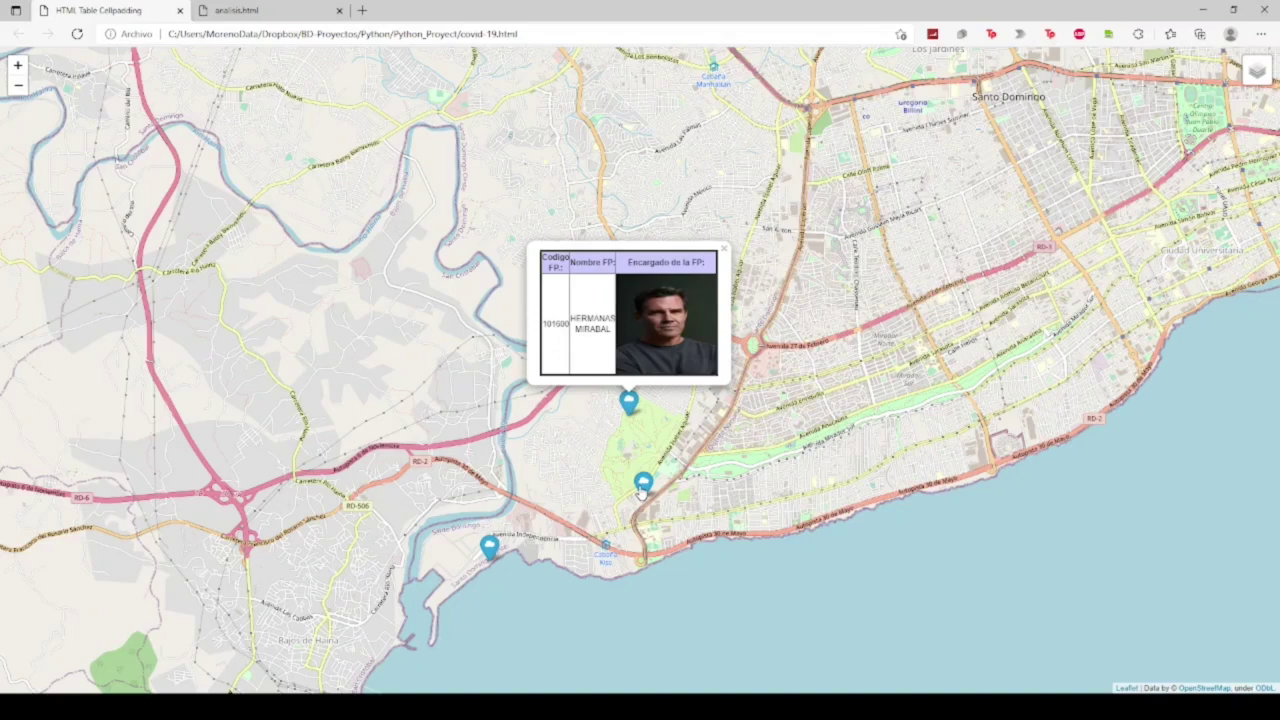
pyautogui.click(641, 488)
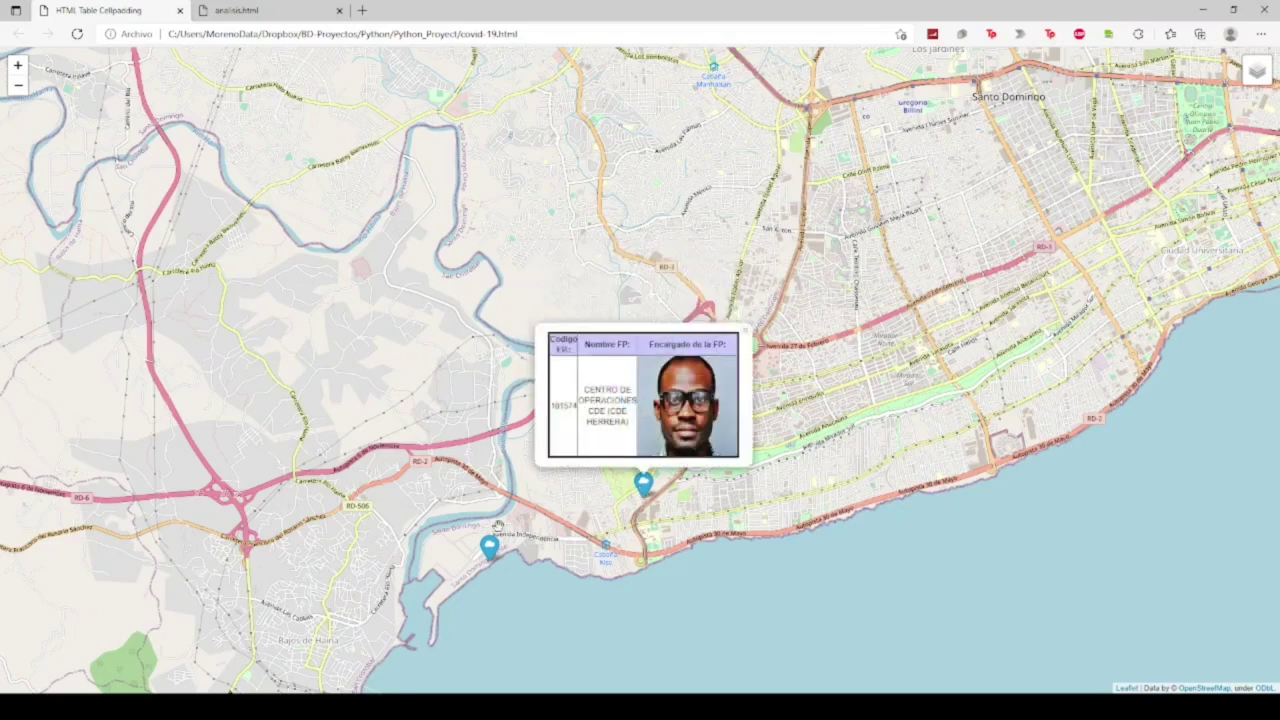
pyautogui.click(548, 503)
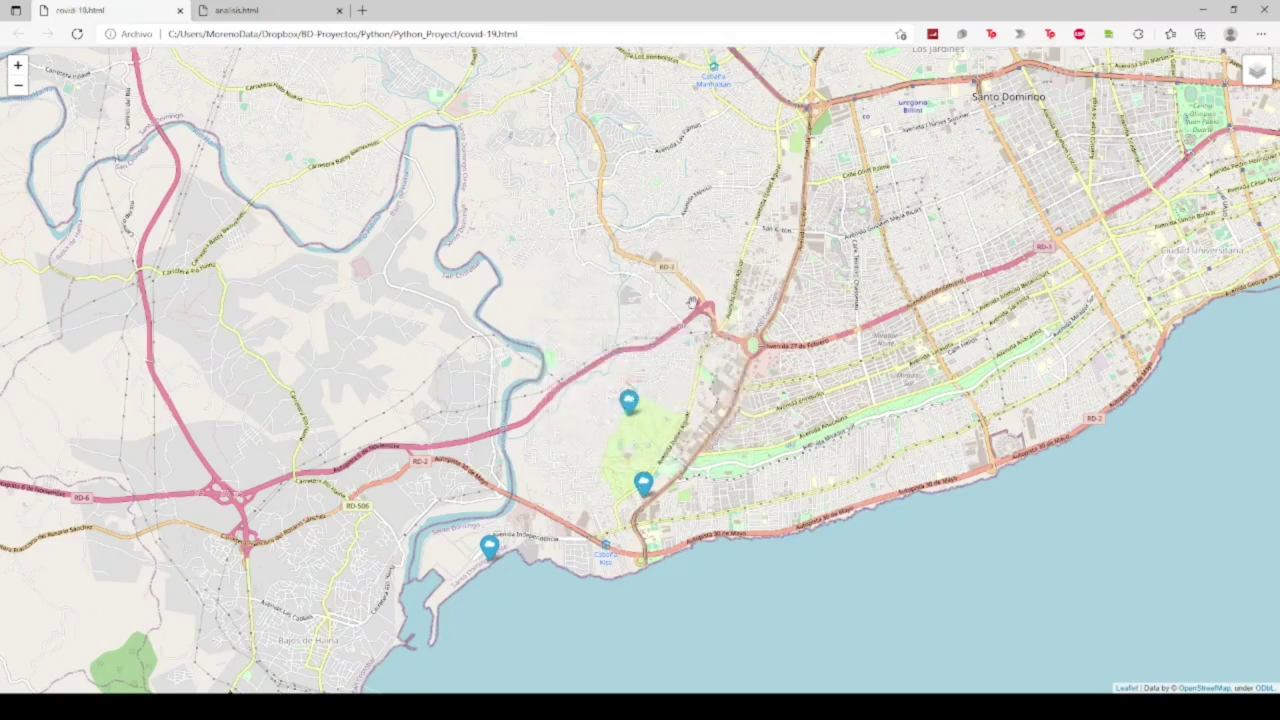
# Step: Check further markers until the Parroquia Santa Ana popup with its manager photo appears
pyautogui.scroll(2, 692, 302)
pyautogui.scroll(-2, 692, 302)
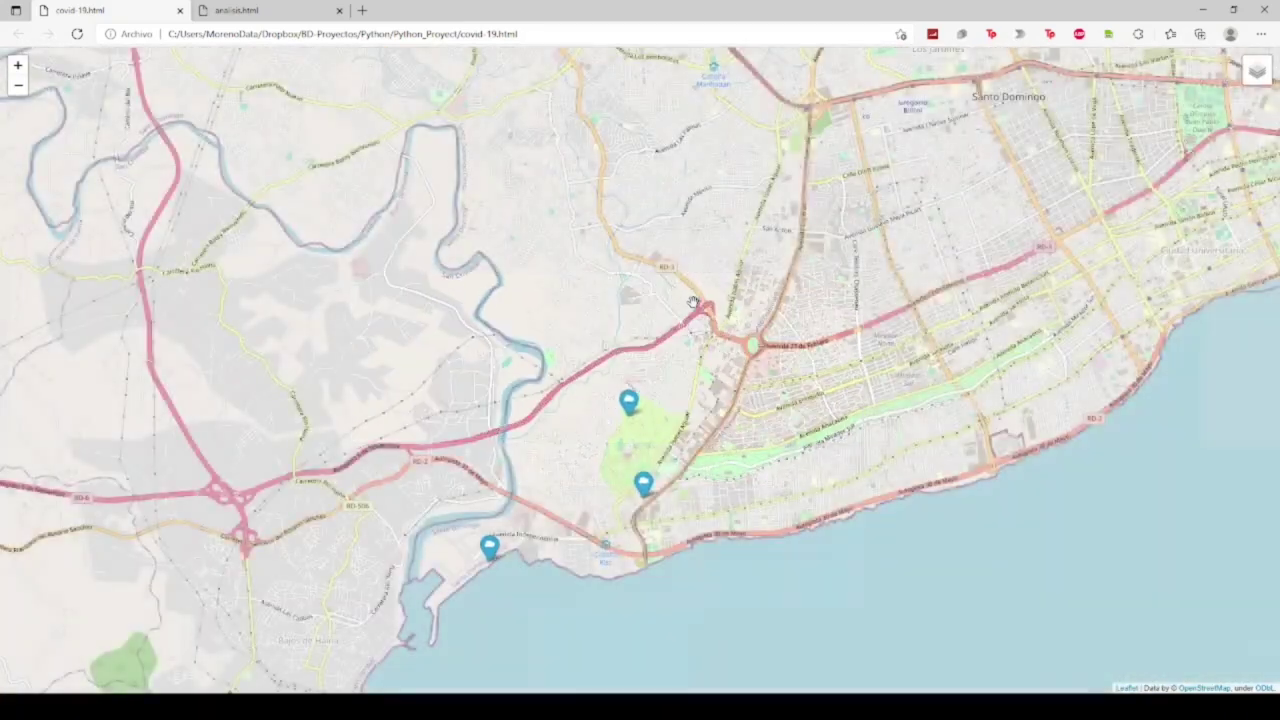
pyautogui.scroll(-1, 692, 302)
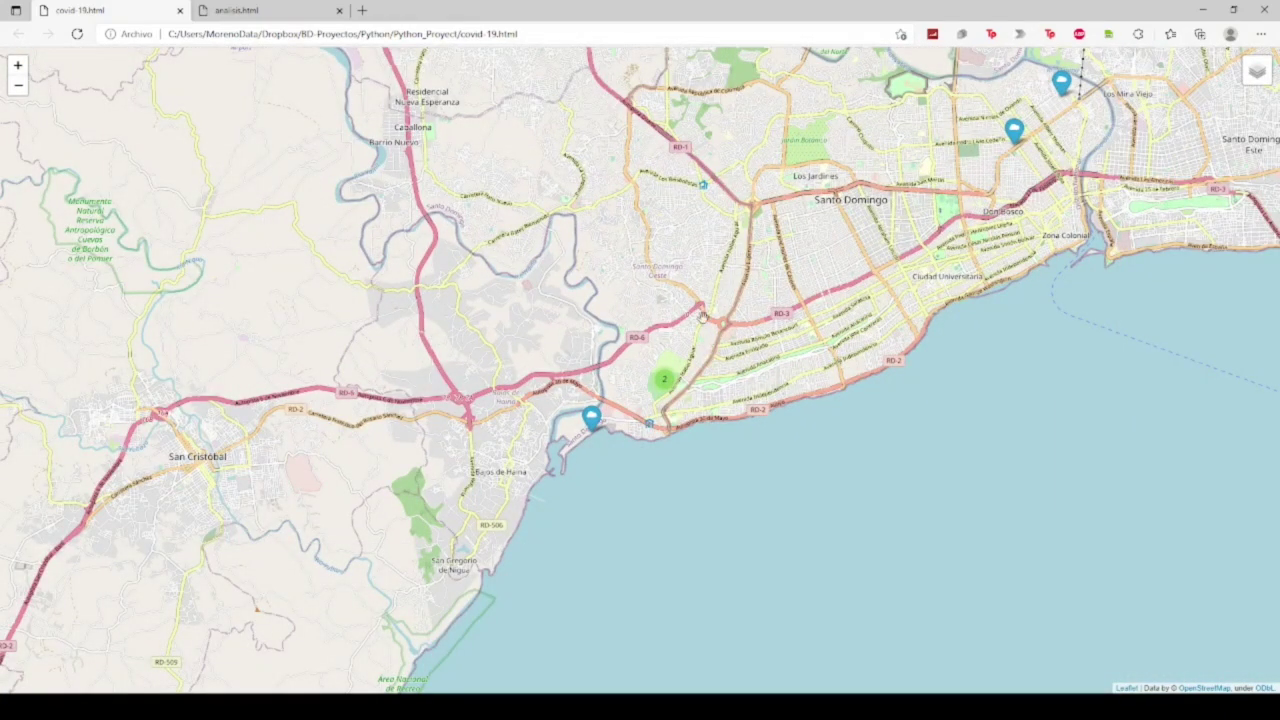
pyautogui.moveTo(701, 321); pyautogui.dragTo(697, 343)
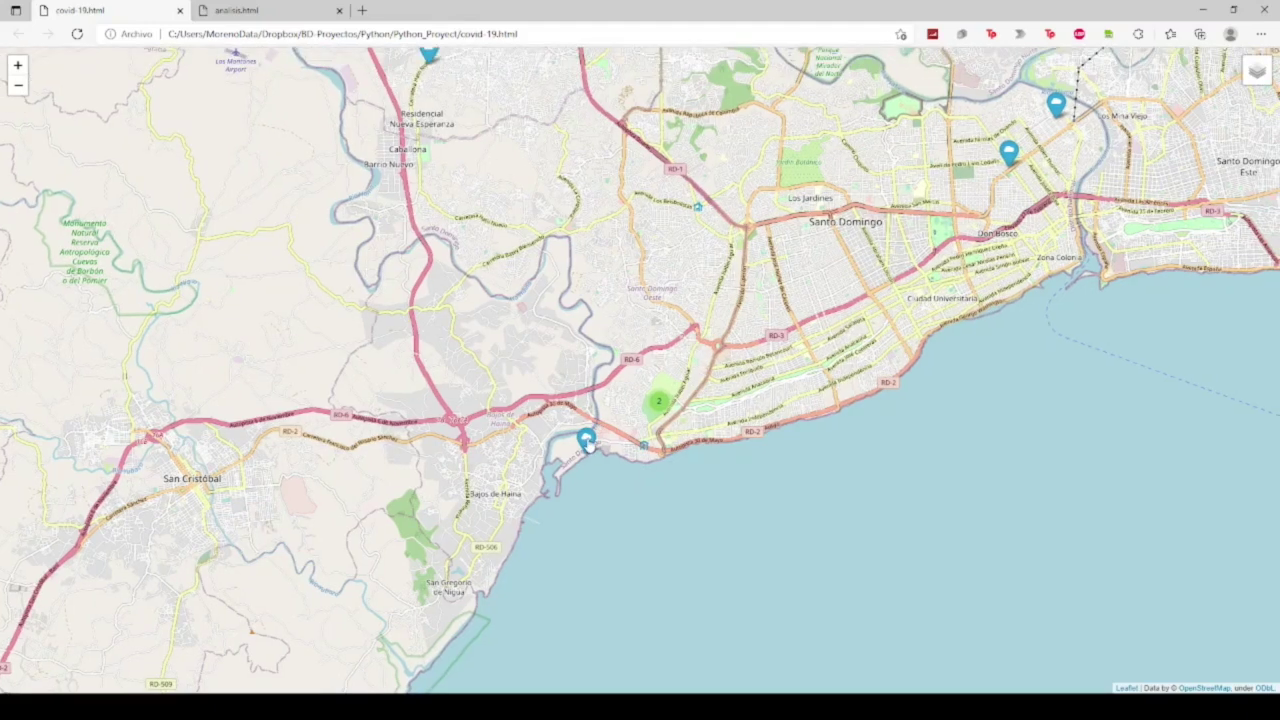
pyautogui.click(588, 443)
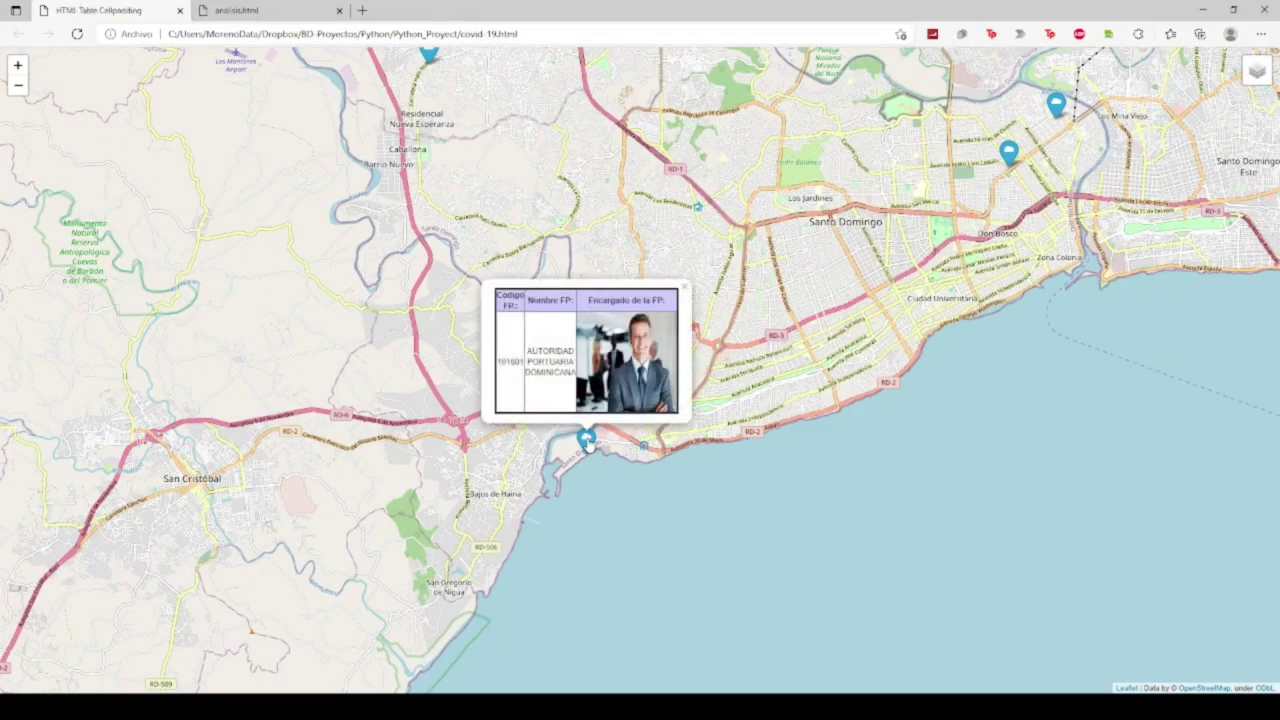
pyautogui.click(1009, 153)
pyautogui.click(1008, 286)
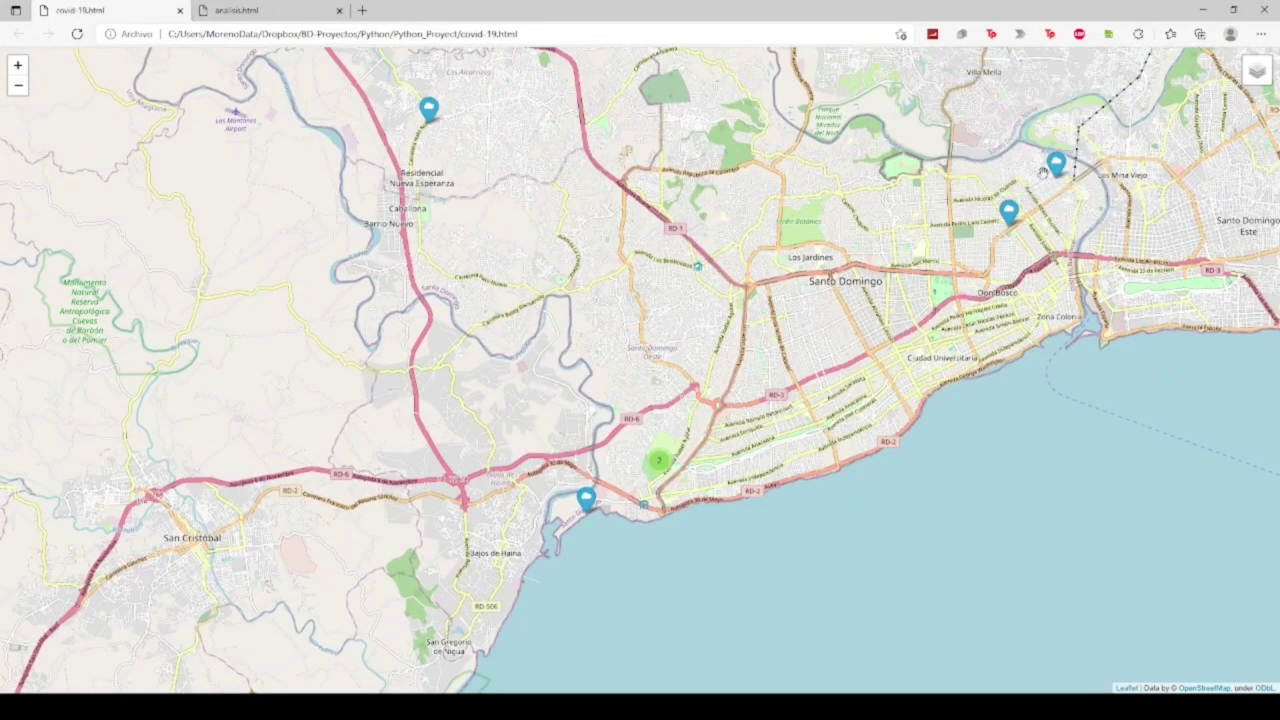
pyautogui.click(1058, 168)
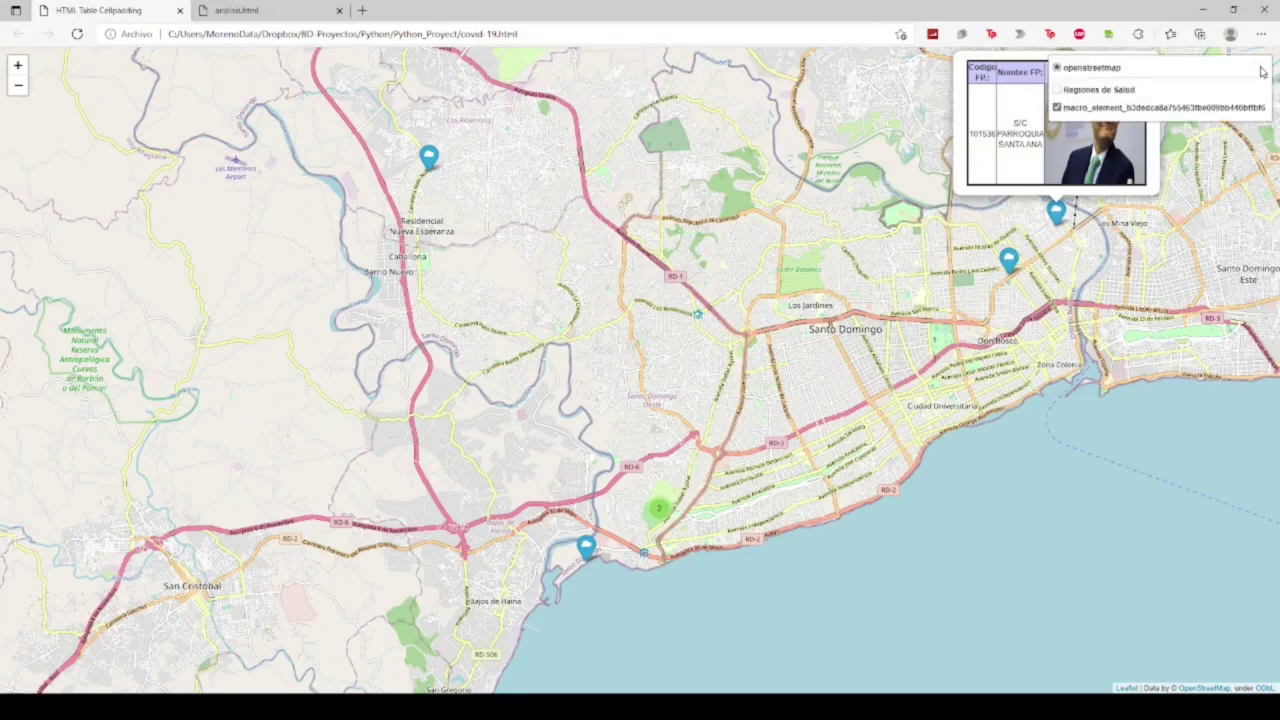
# Step: Hide the facility pins, show Regiones de Salud, and zoom out to the whole island
pyautogui.click(1078, 109)
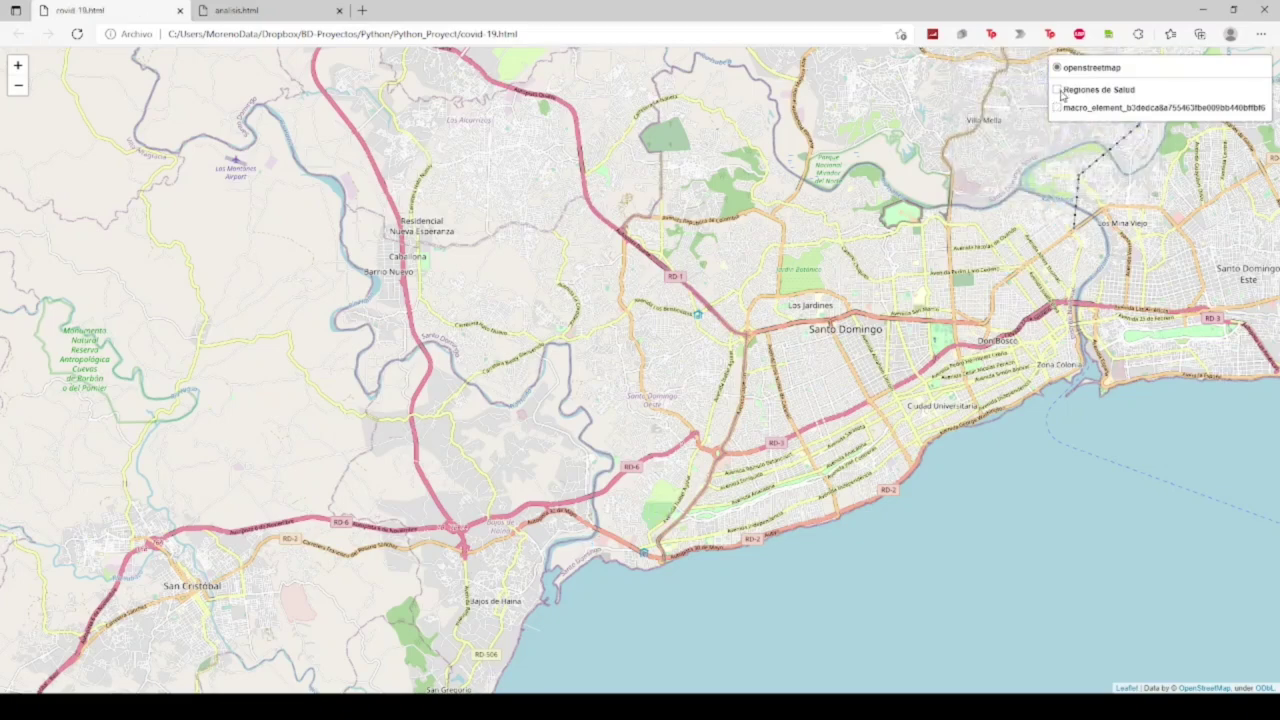
pyautogui.click(1058, 90)
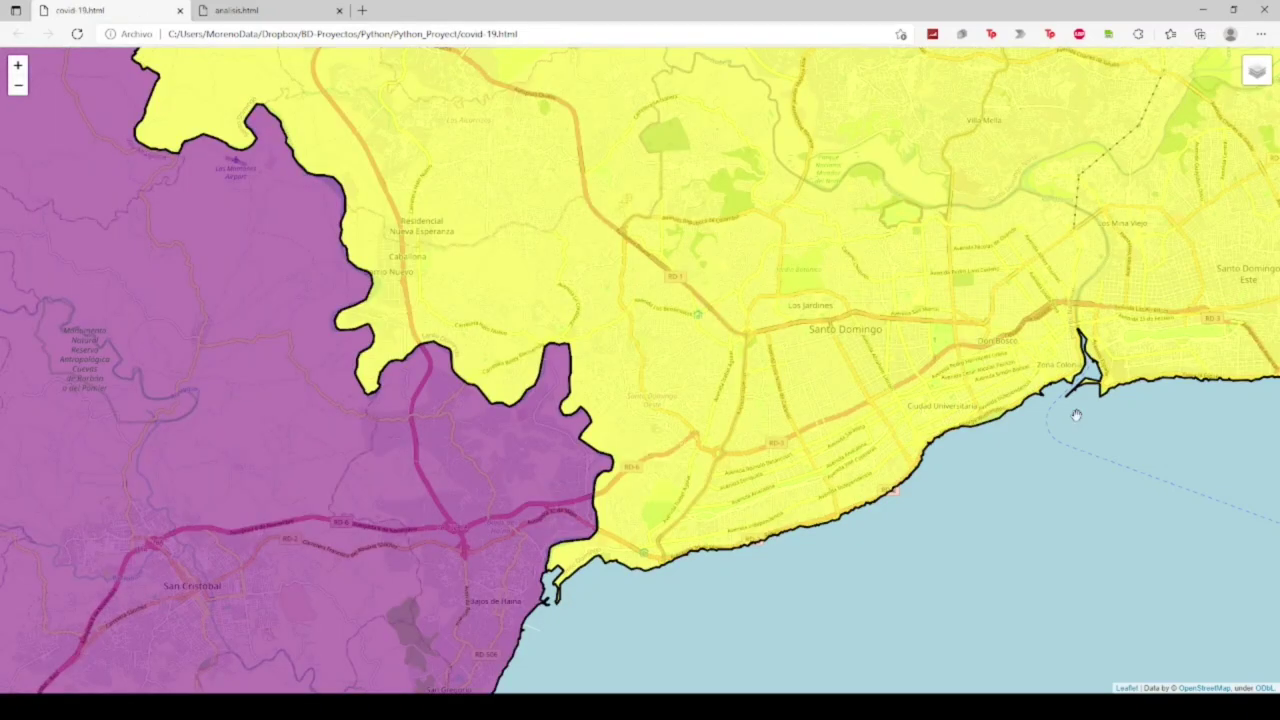
pyautogui.scroll(-1, 1076, 415)
pyautogui.scroll(-1, 1076, 415)
pyautogui.scroll(-1, 1076, 415)
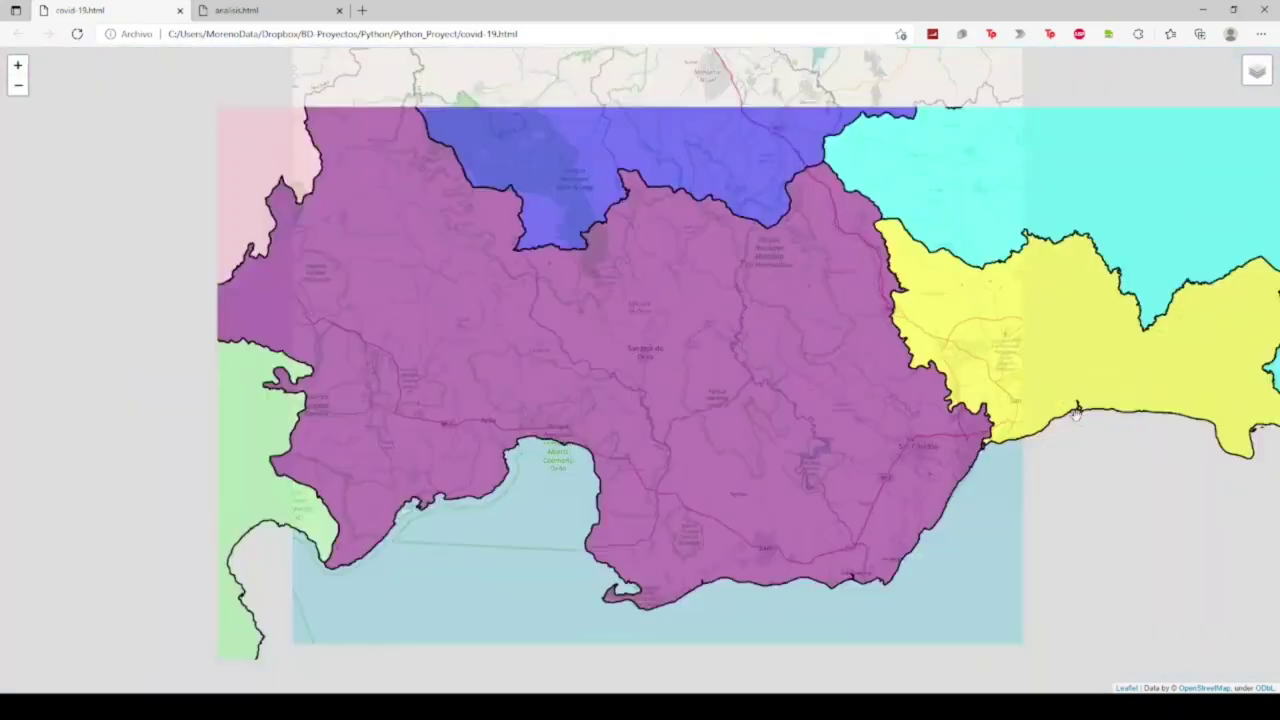
pyautogui.scroll(-1, 1076, 415)
pyautogui.scroll(-2, 1076, 413)
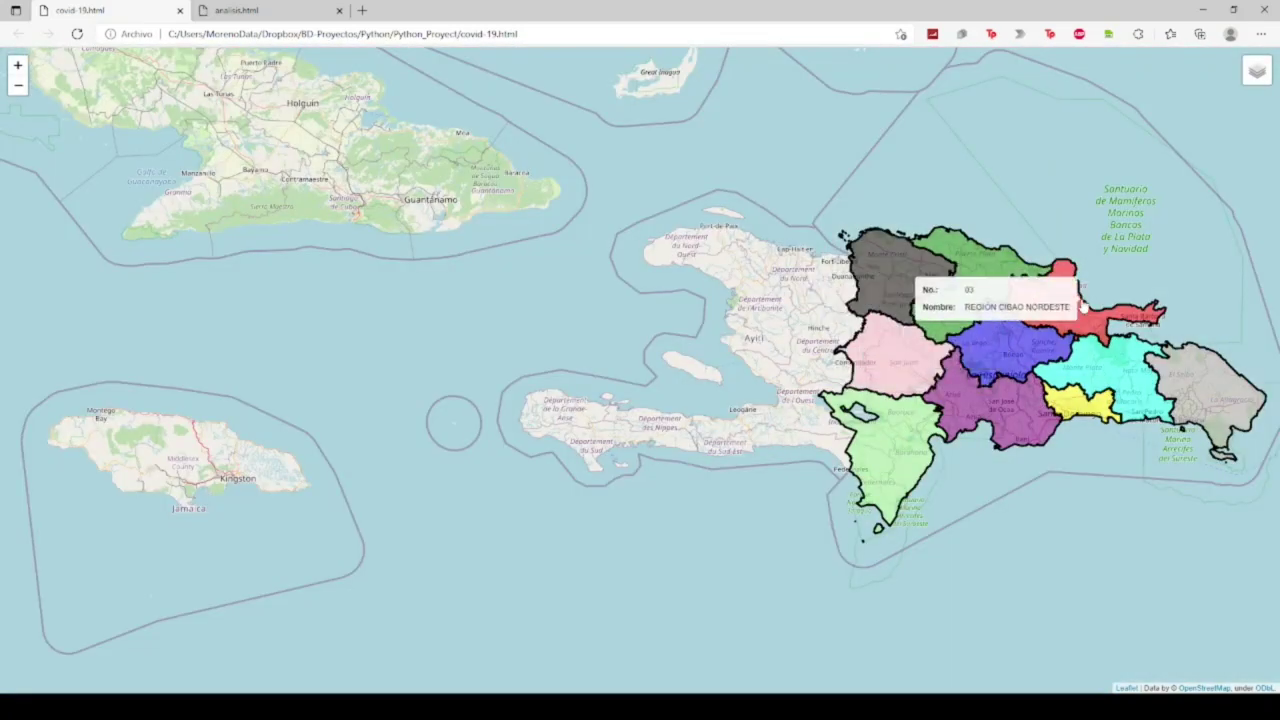
pyautogui.moveTo(1136, 295); pyautogui.dragTo(1029, 304)
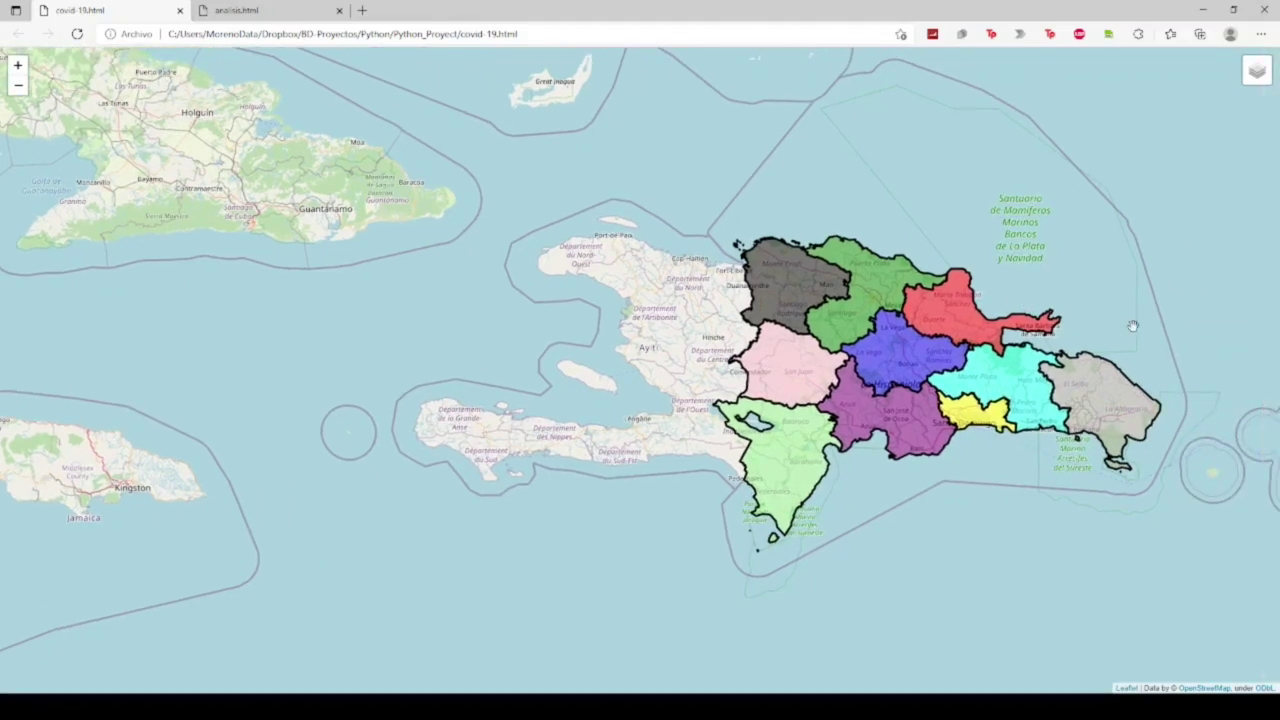